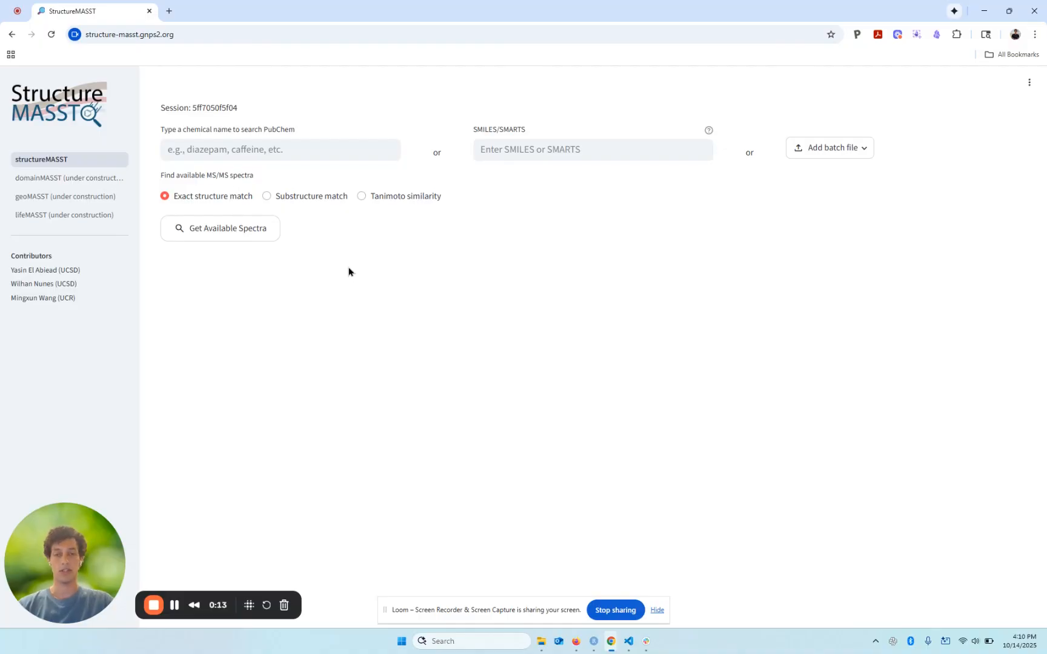
Enter the SMILES OC1=CC=CC=C1C2=NCCS2 and retrieve the available MS/MS spectra using substructure match.
click(504, 154)
text(OC1=CC=CC=C1C2=NCCS2)
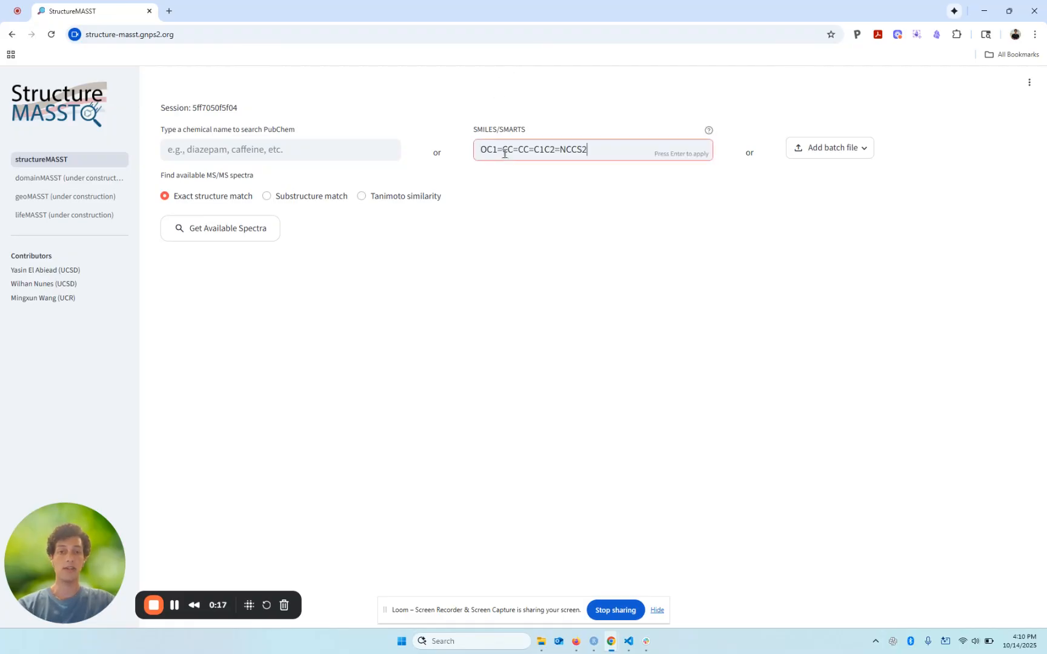
key(Return)
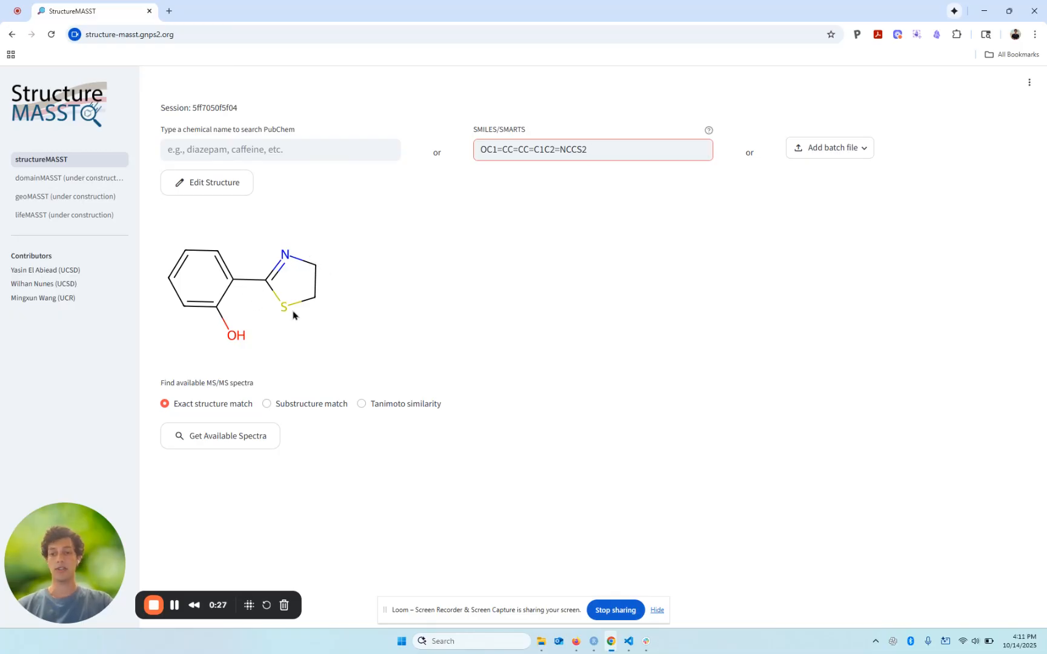
click(267, 403)
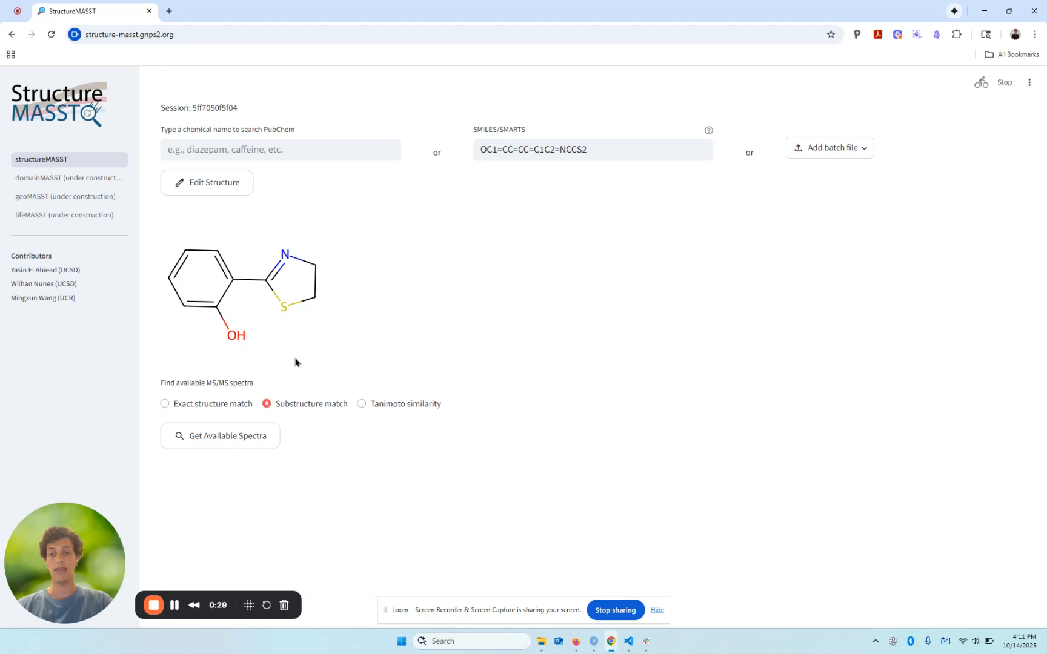
click(205, 437)
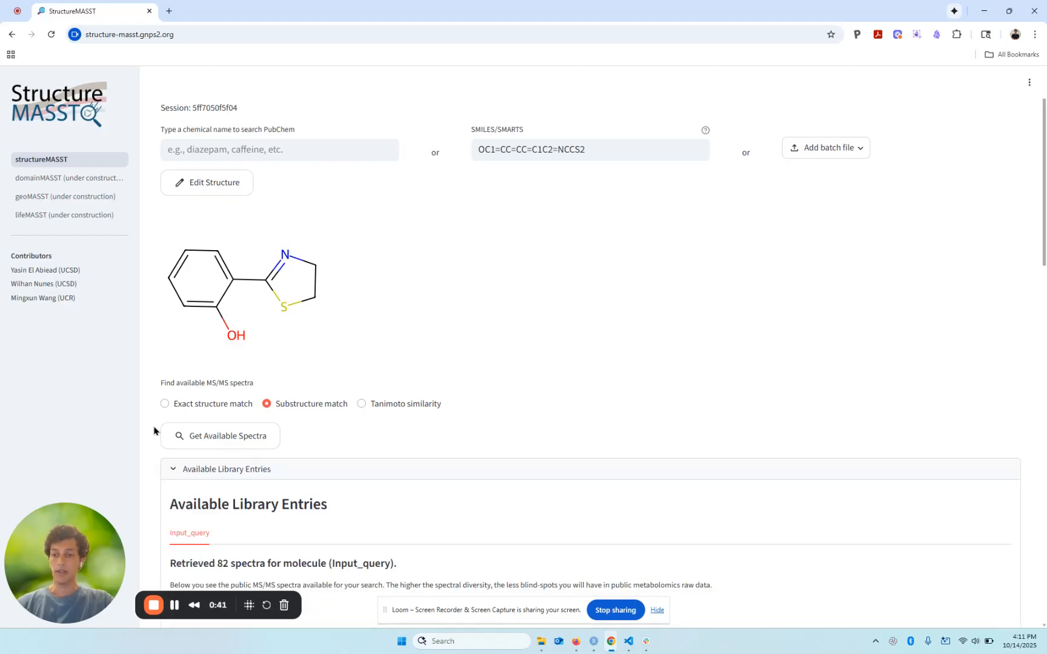
Examine the available library entries and their flow diagram of mass analyzer, ion mode, adduct and collision energy.
scroll(154, 431, down, 4)
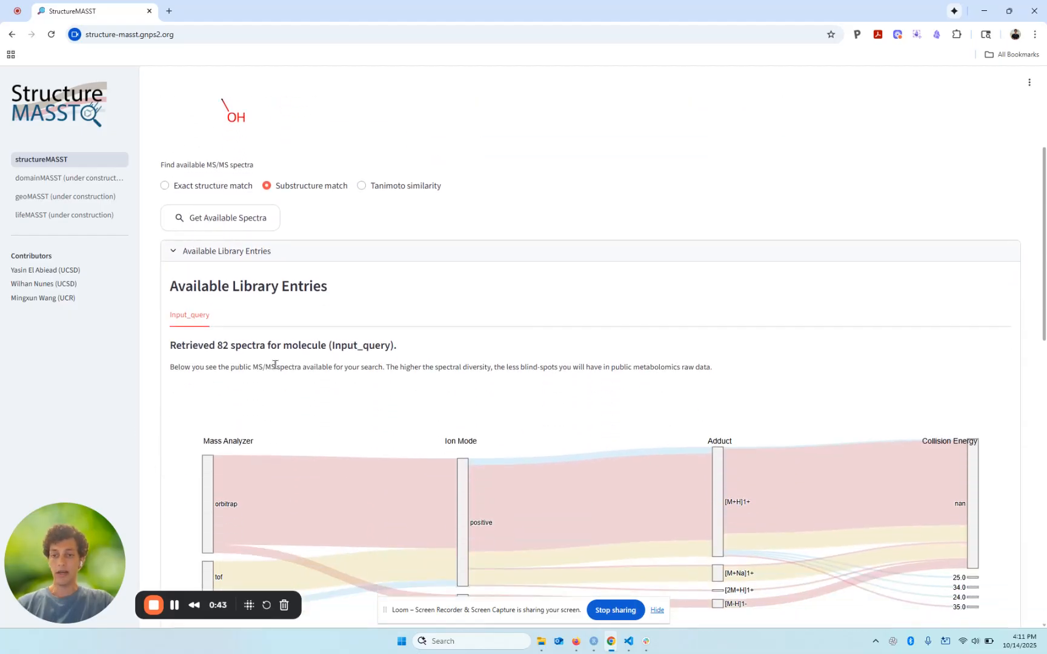
drag(216, 345, 288, 345)
click(323, 348)
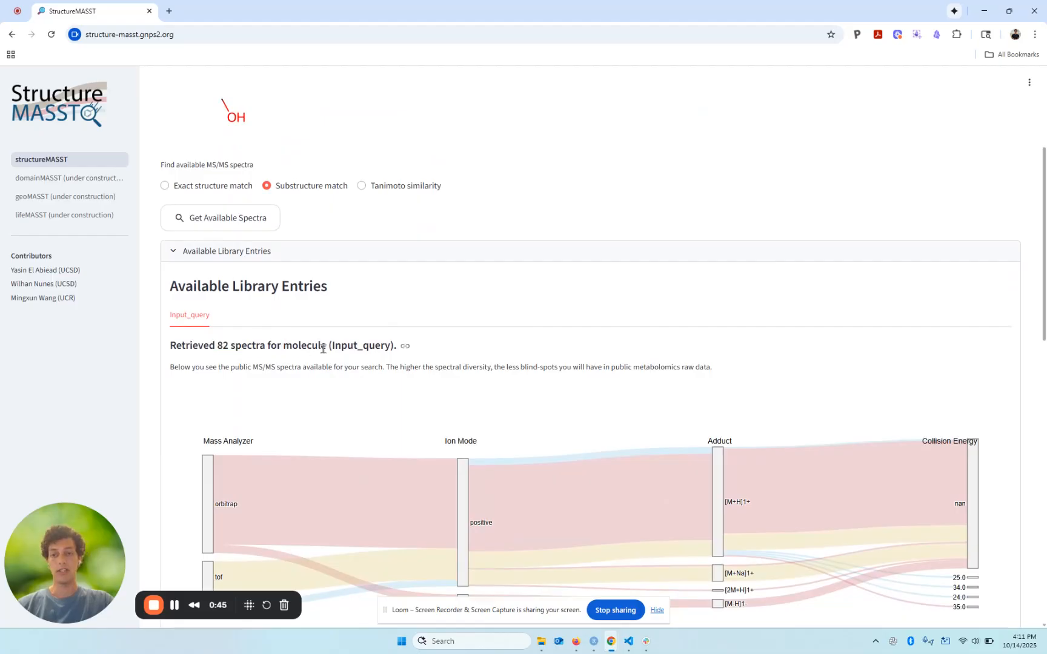
scroll(323, 348, down, 3)
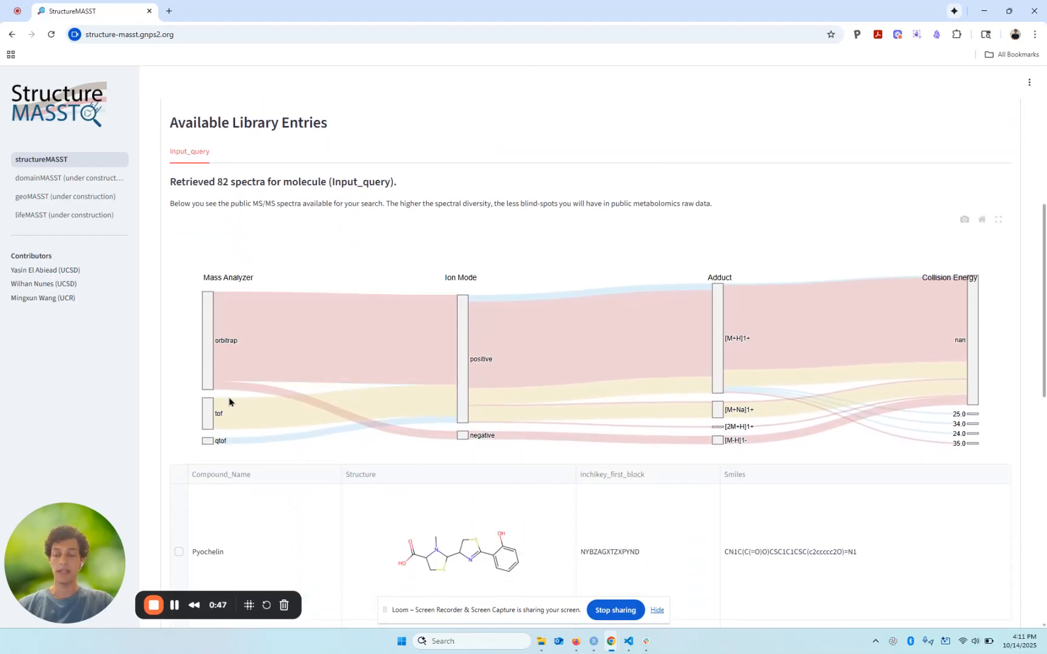
mouse_move(423, 327)
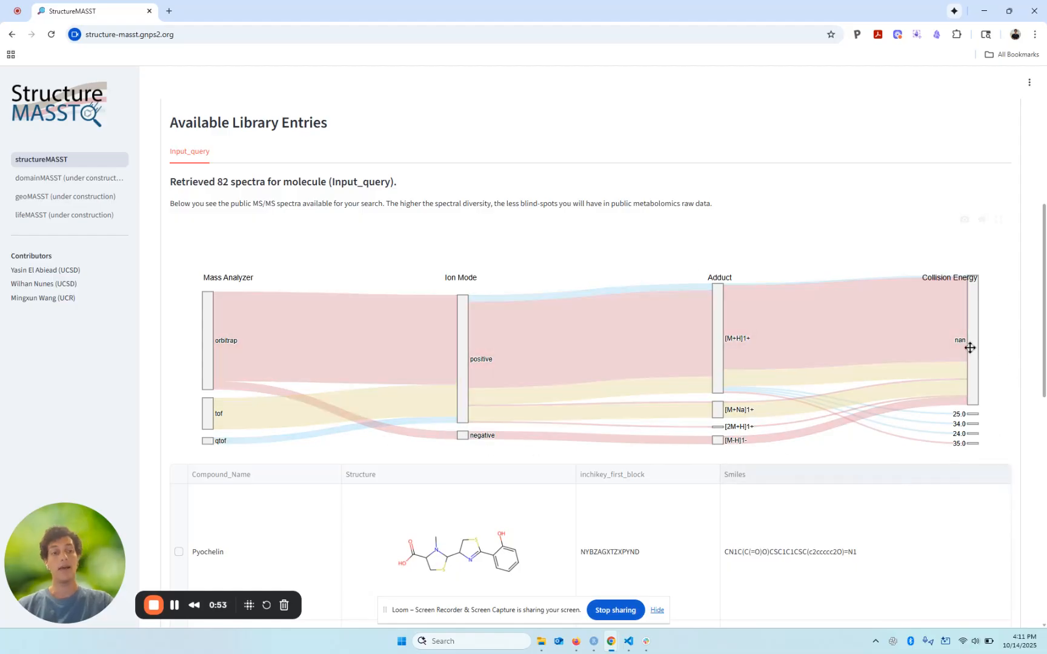
View the table of retrieved compounds in full screen, look through all the structures, and return to the normal view.
scroll(1023, 426, down, 3)
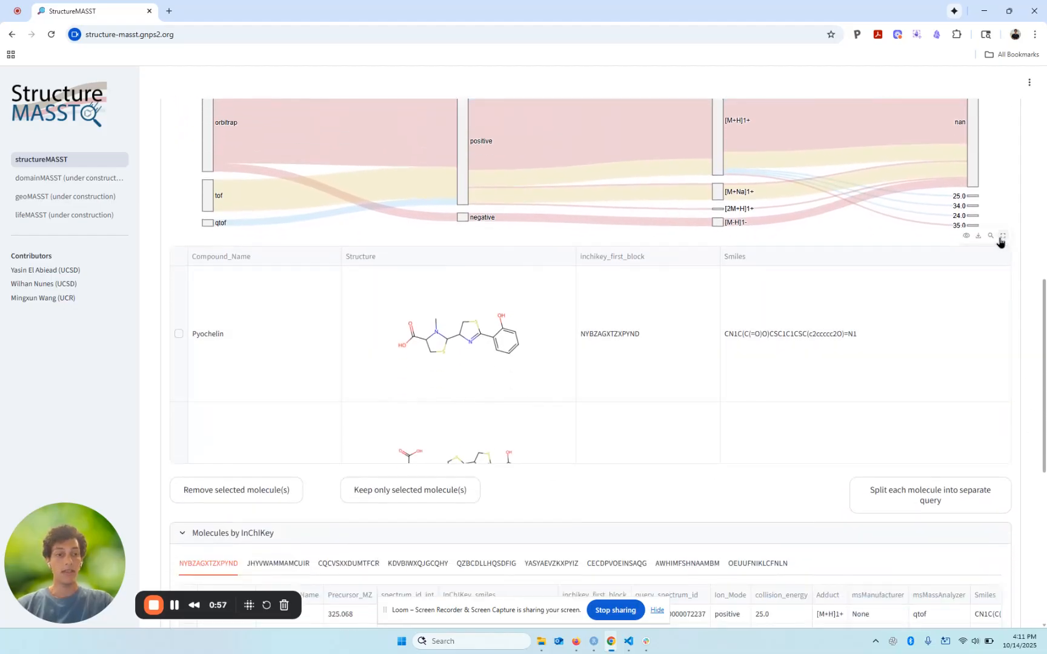
click(1003, 236)
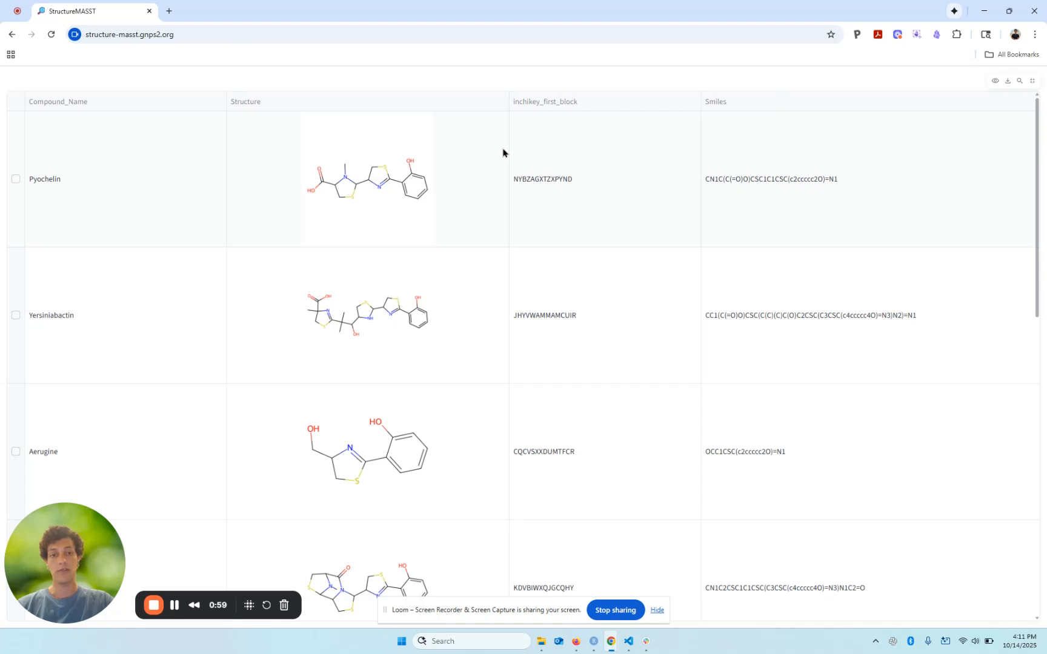
scroll(514, 214, down, 7)
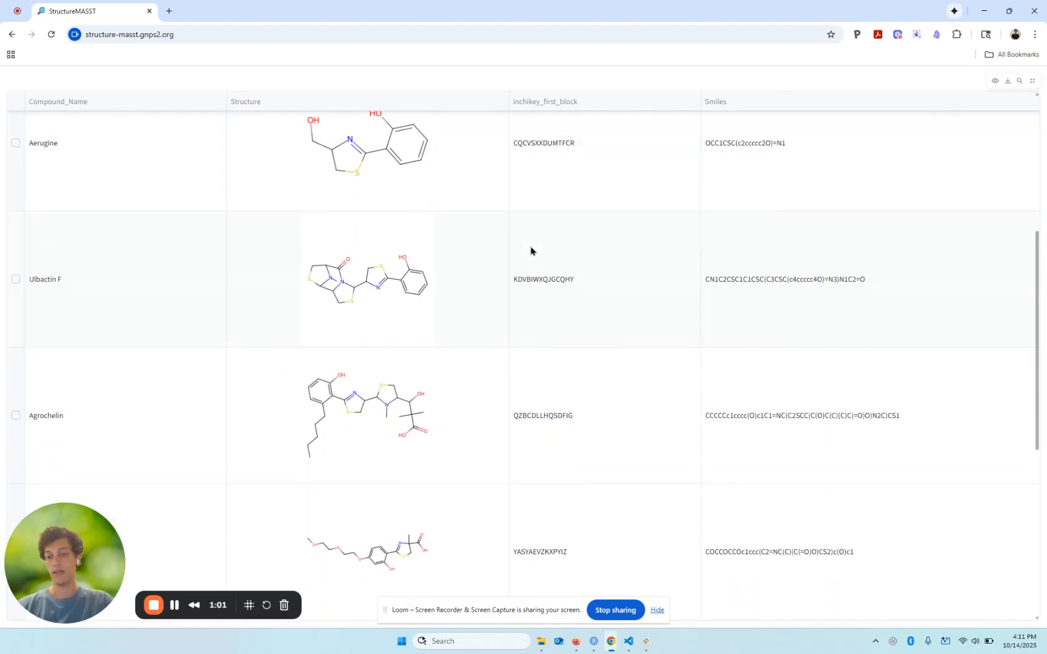
scroll(469, 338, down, 4)
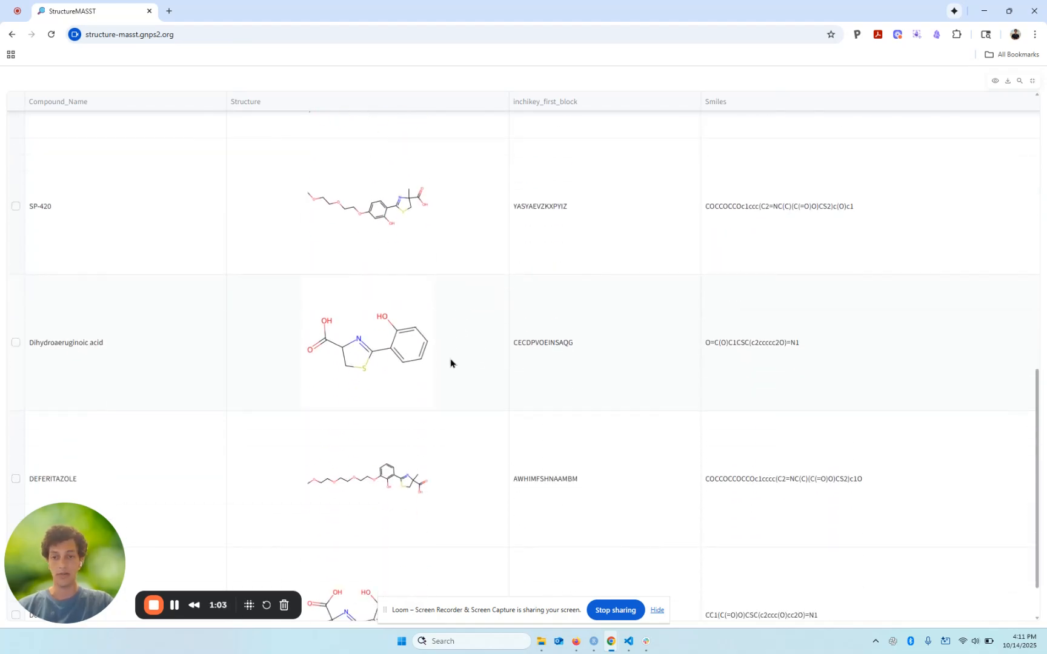
scroll(472, 365, down, 1)
scroll(473, 524, up, 1)
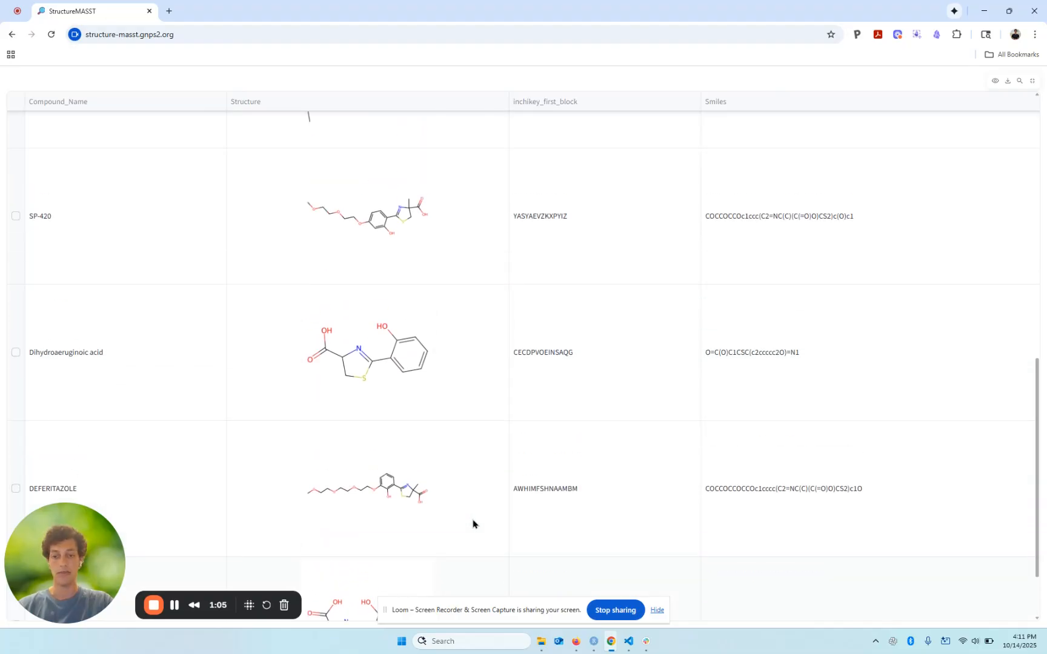
scroll(473, 524, up, 13)
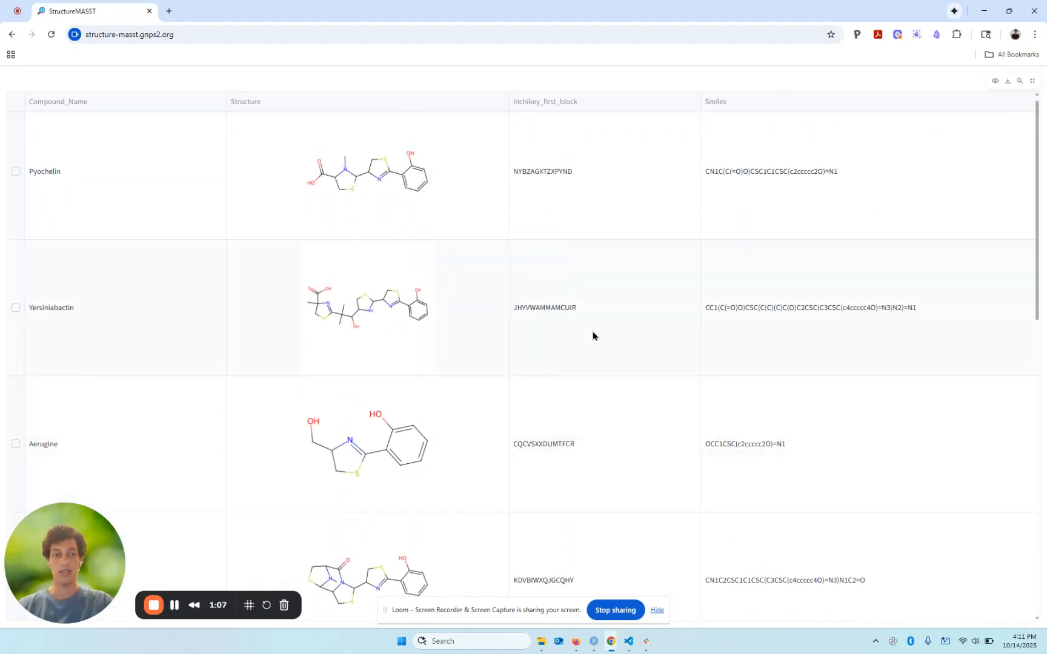
click(1032, 81)
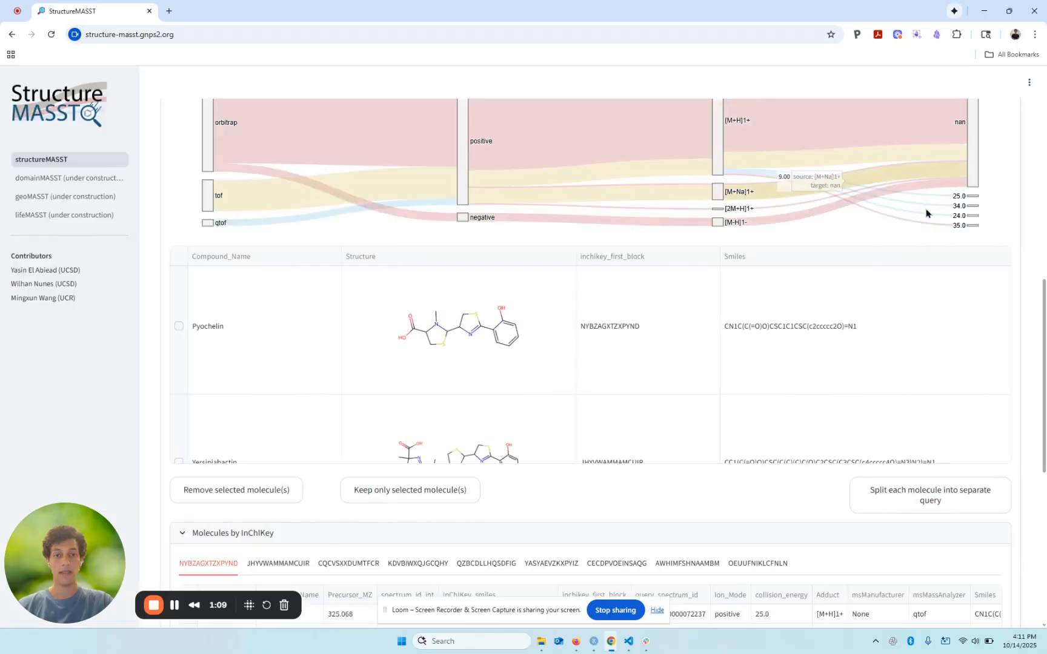
Look through the library spectra of the individual molecules grouped by InChIKey, from JHYVWAMMAMCUIR to CECDPVOEINSAQG.
scroll(1018, 372, down, 4)
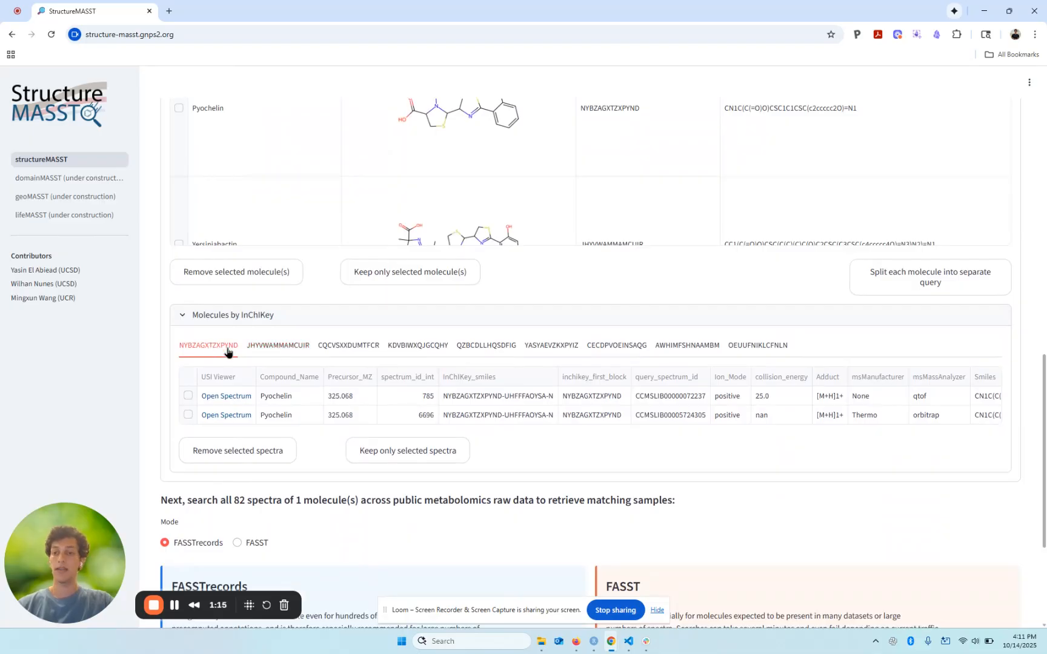
click(268, 345)
click(349, 346)
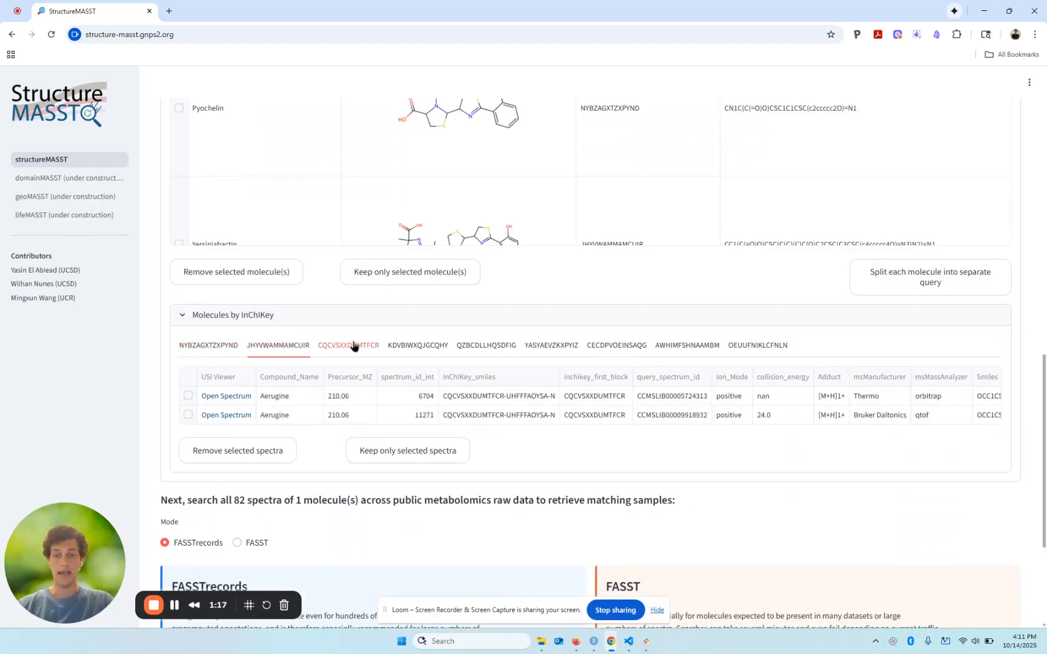
click(426, 348)
click(476, 348)
click(553, 349)
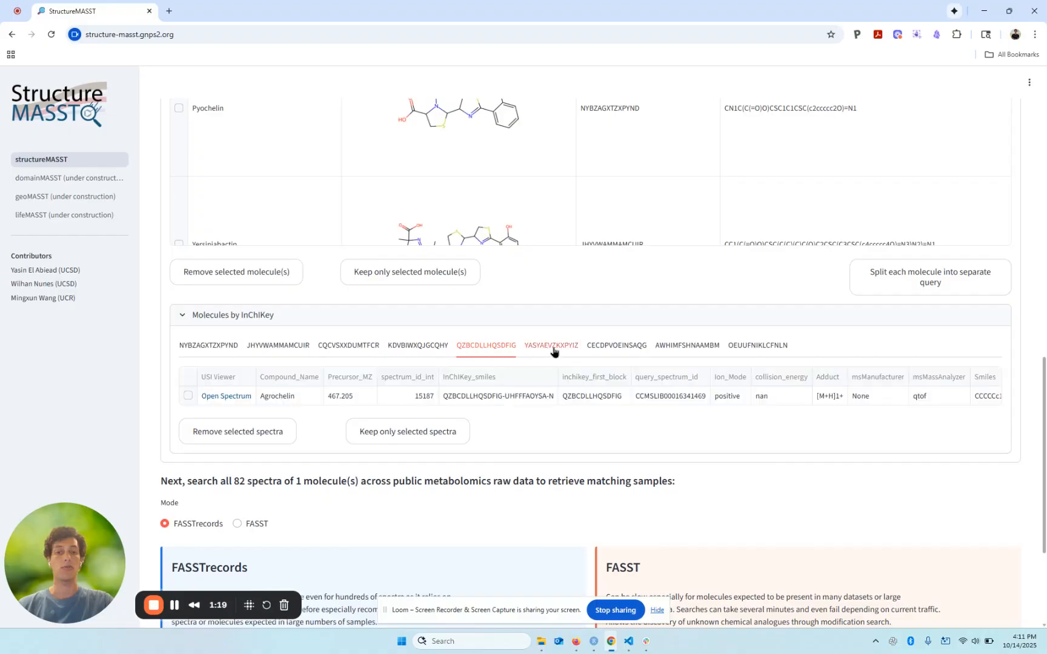
click(613, 350)
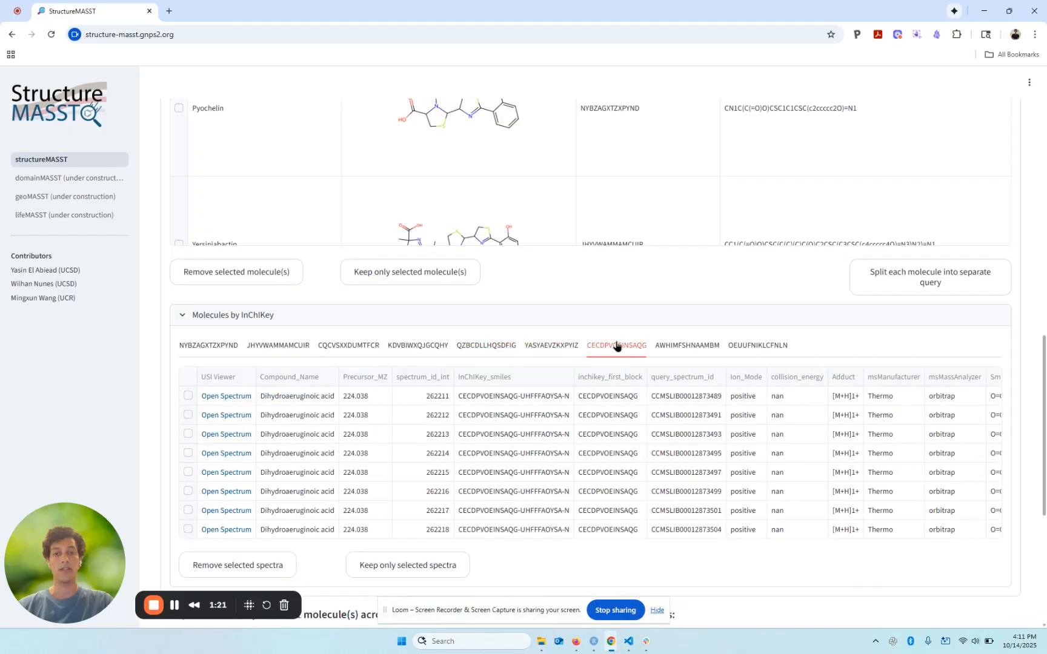
click(613, 113)
double_click(626, 234)
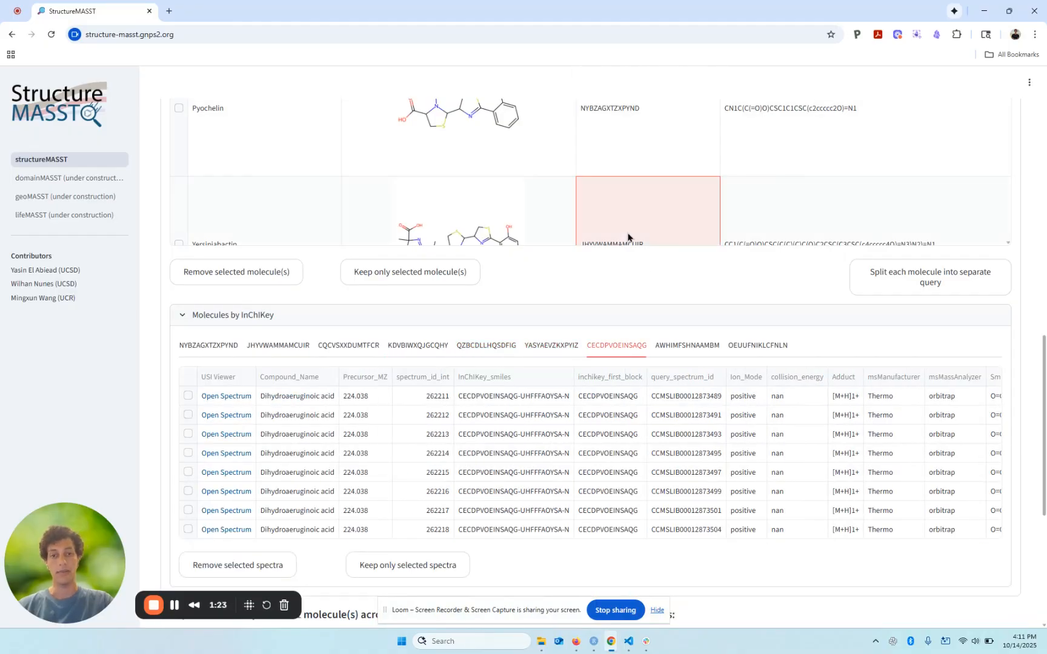
click(533, 295)
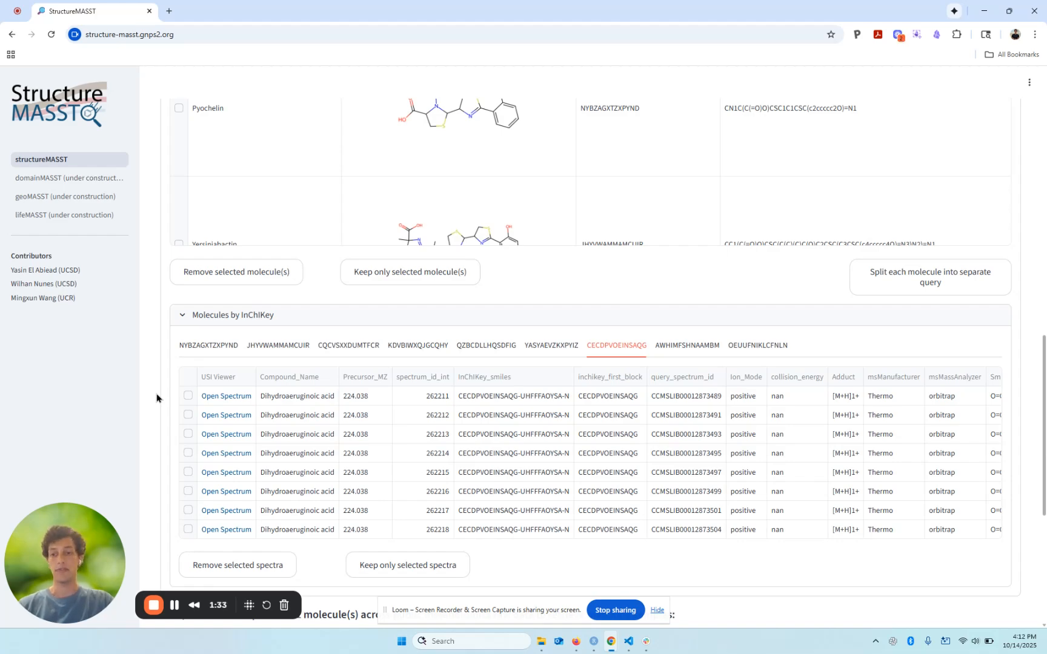
Review the raw data search modes and search public metabolomics raw data for the retrieved spectra with FASSTrecords.
scroll(157, 398, down, 5)
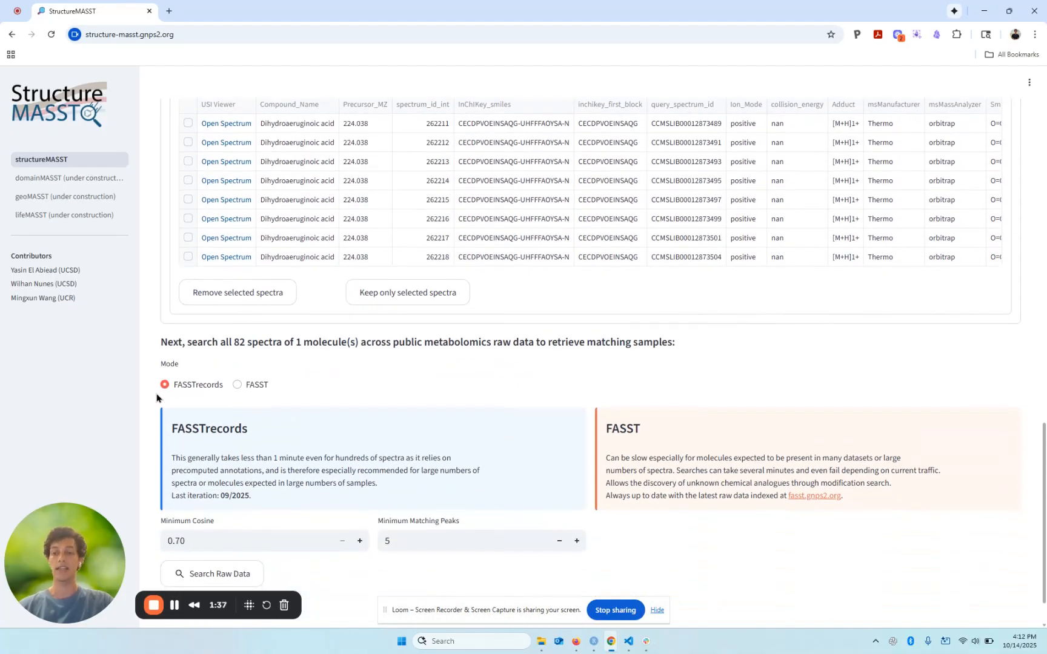
scroll(157, 398, down, 1)
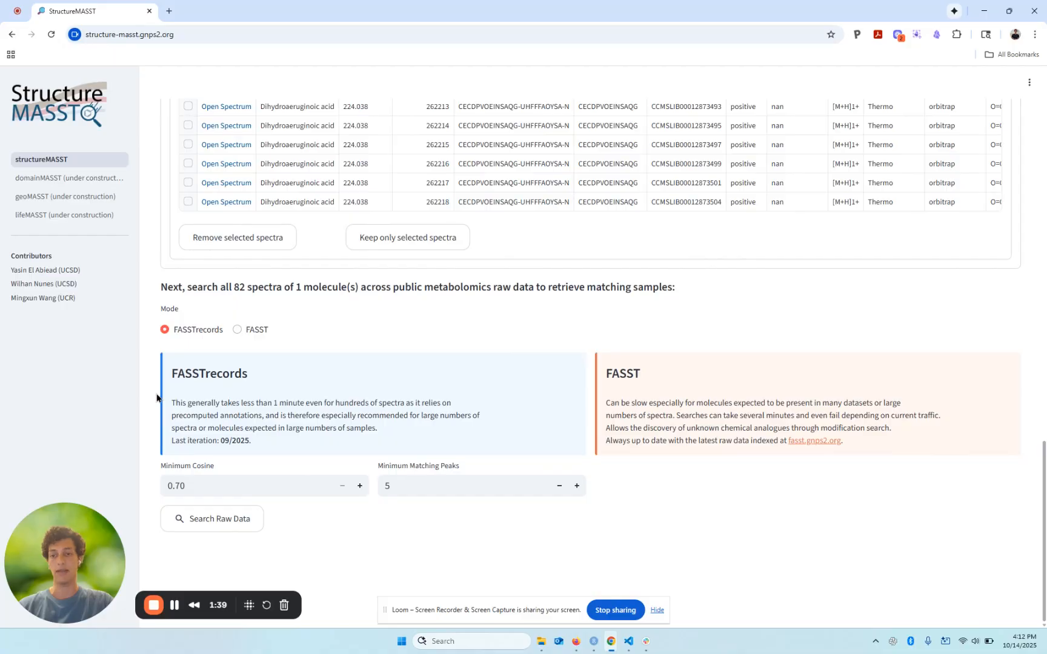
double_click(199, 375)
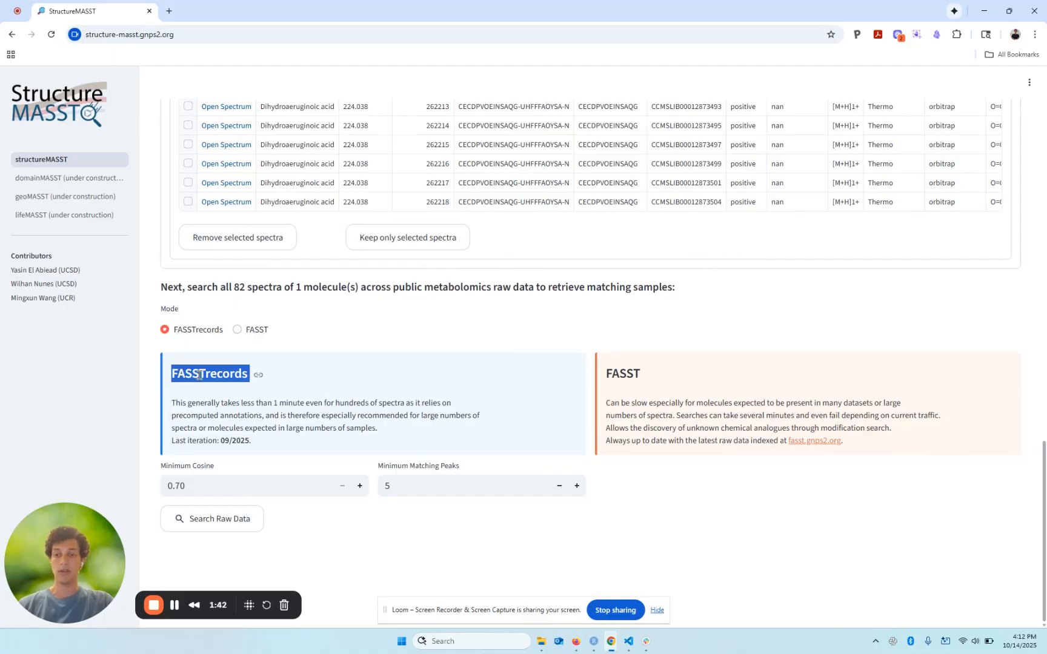
click(146, 395)
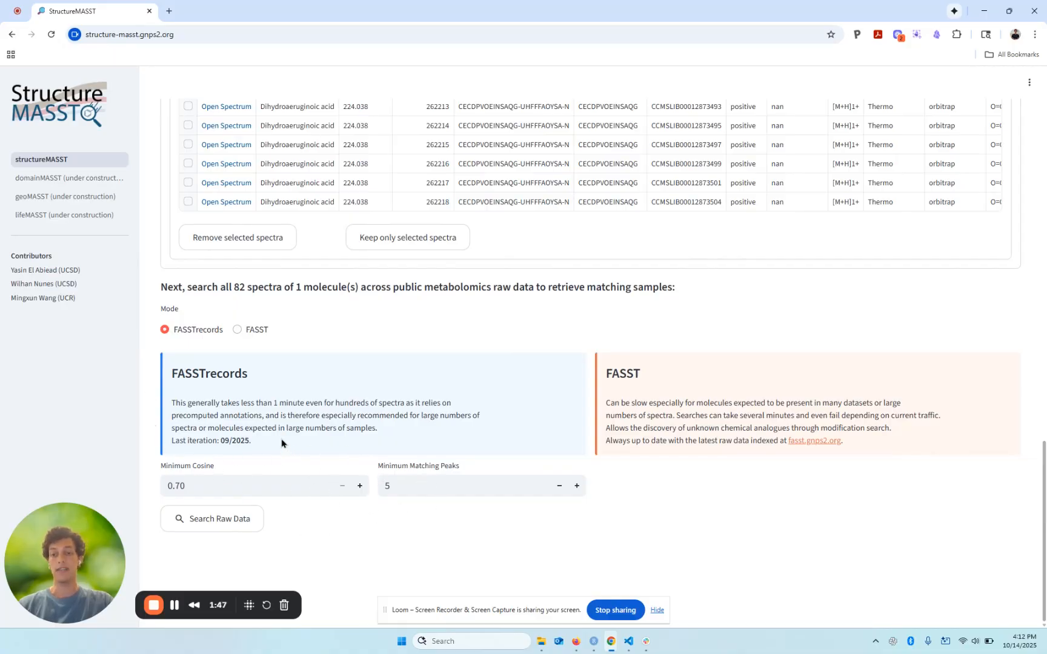
click(205, 521)
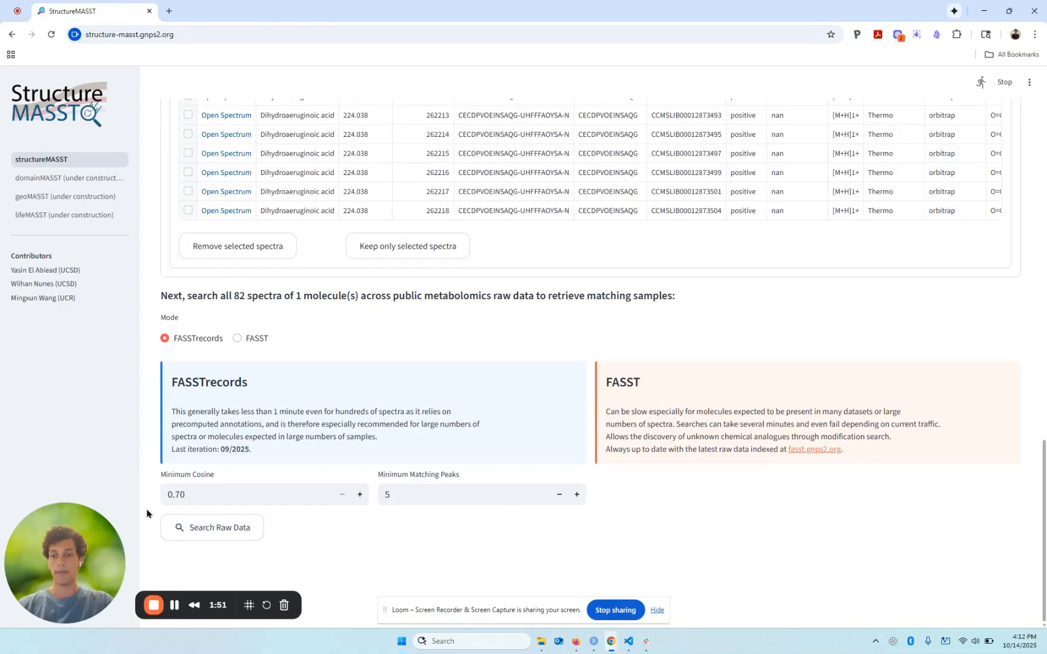
Examine the metabolomics raw data matches and their flow diagram by dataset, body part, NCBI division and taxonomy.
scroll(152, 521, down, 2)
scroll(155, 532, down, 3)
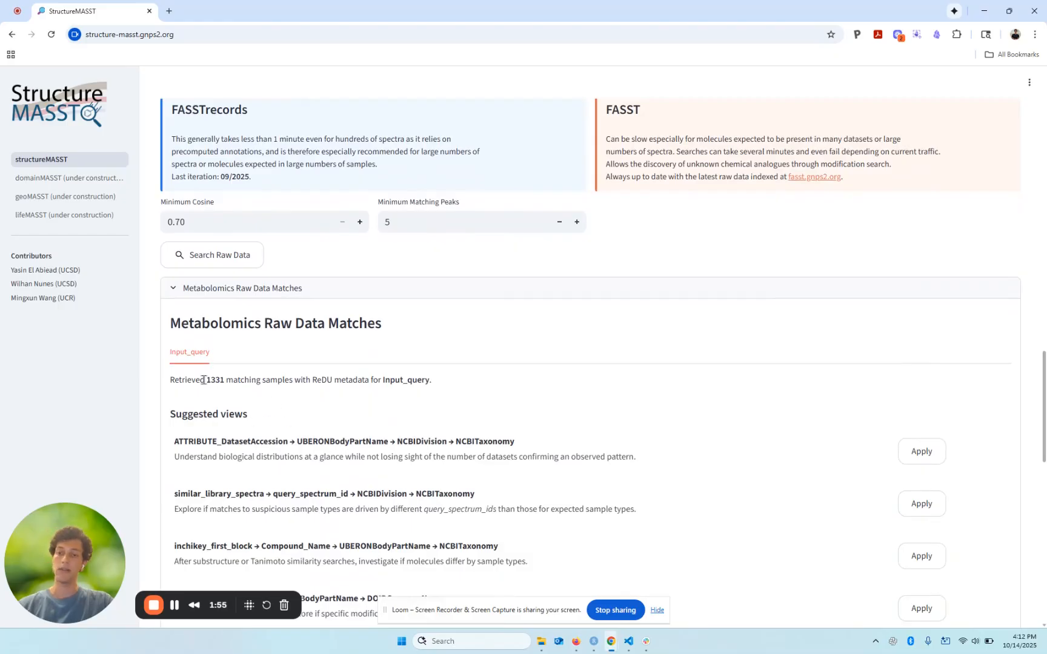
drag(207, 380, 224, 380)
click(189, 383)
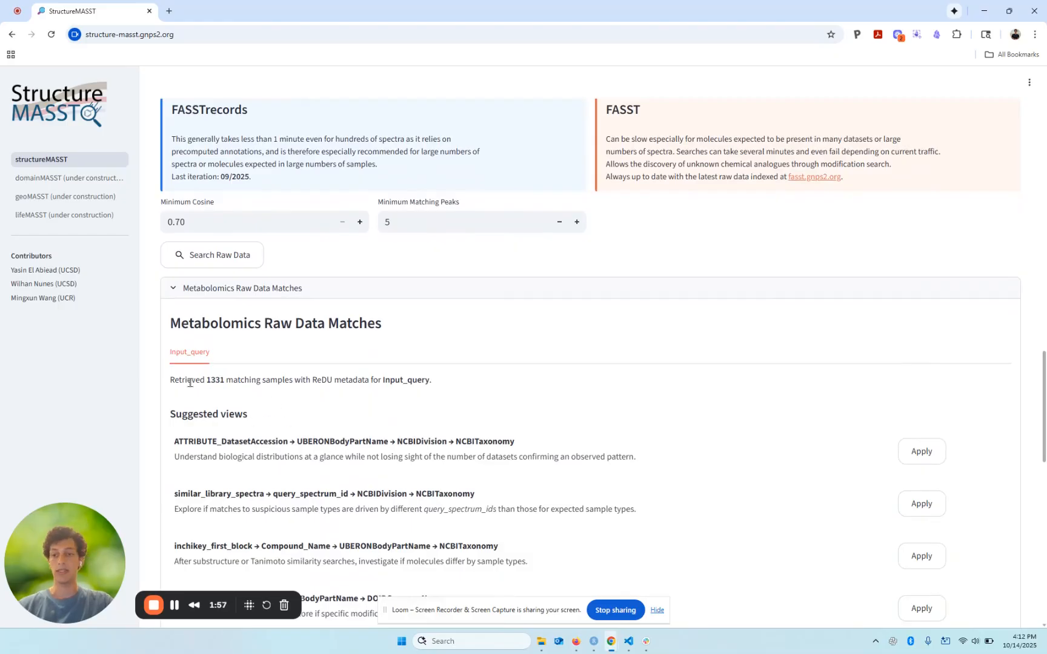
scroll(194, 390, down, 7)
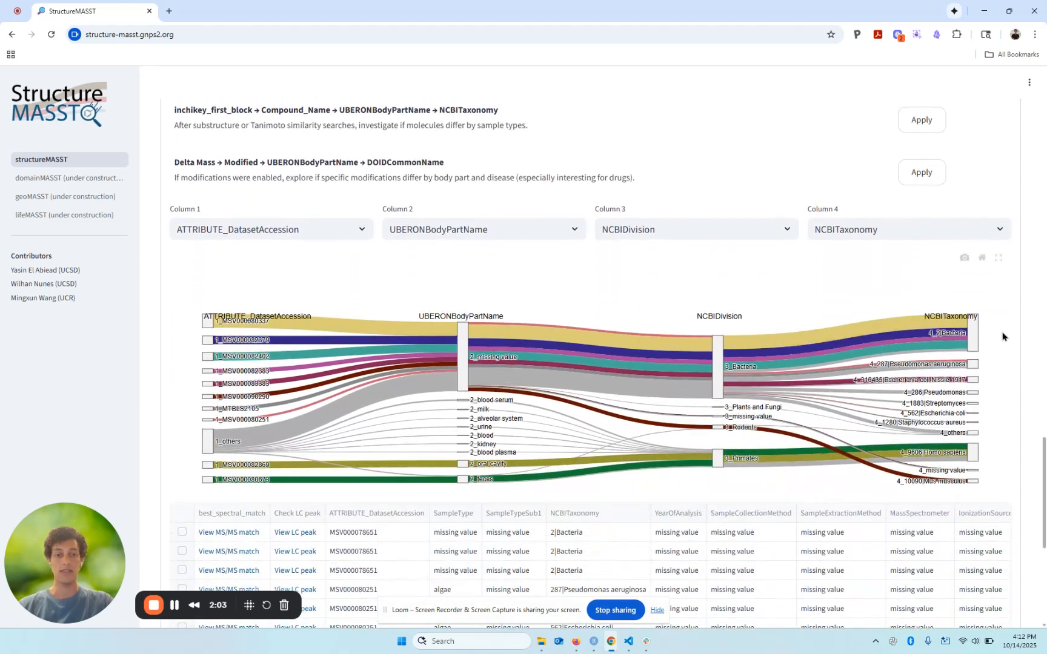
mouse_move(944, 458)
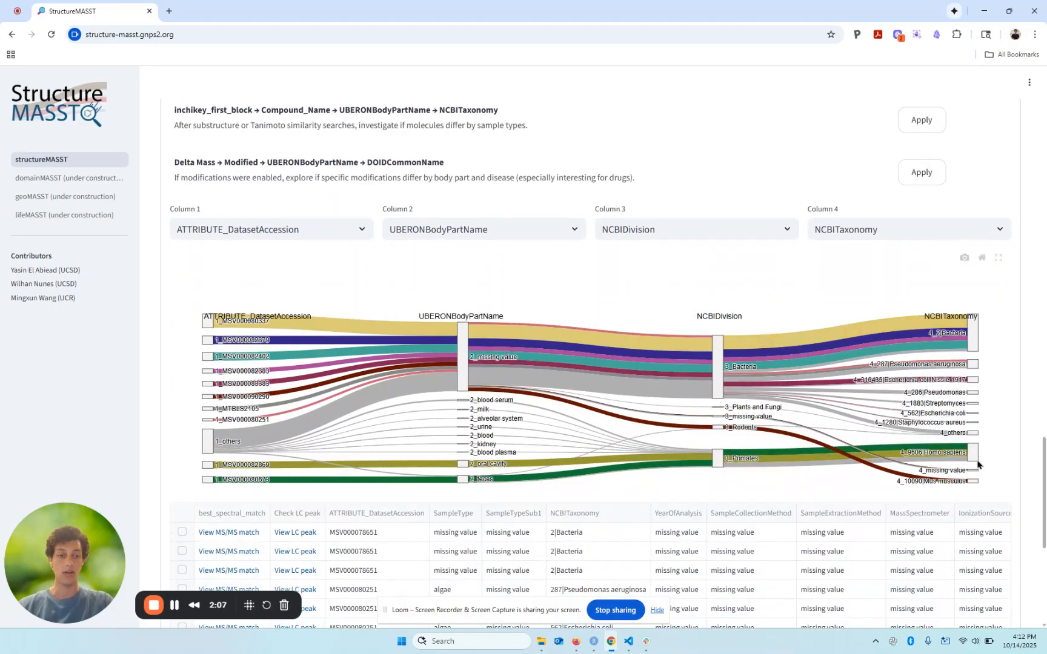
mouse_move(485, 405)
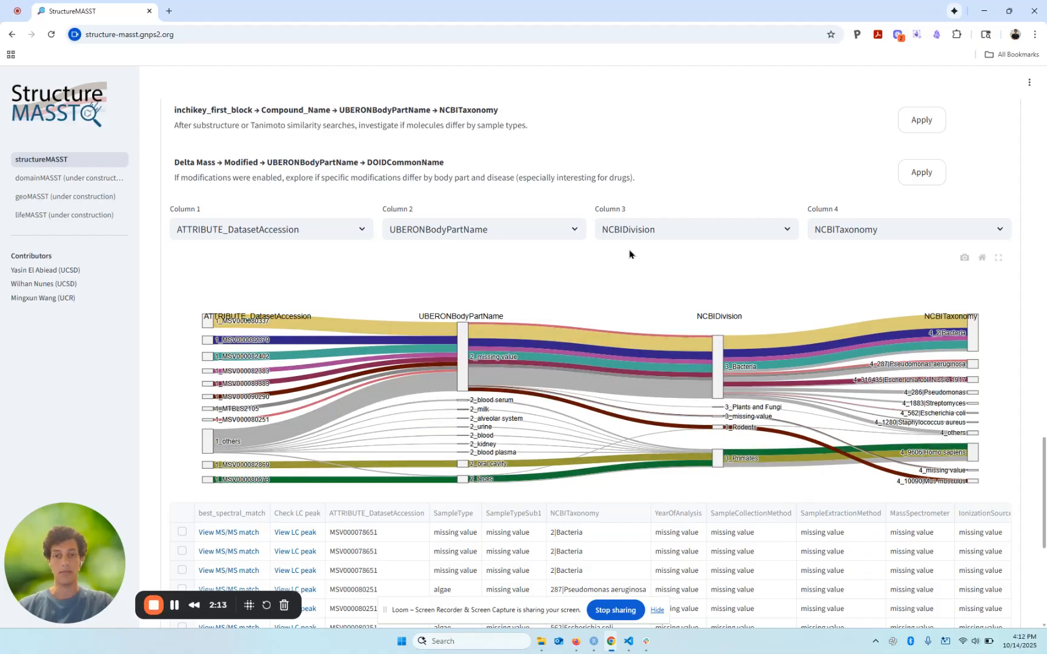
Review the suggested views, reading the description of the one for comparing molecules by sample type after substructure searches.
scroll(799, 154, up, 4)
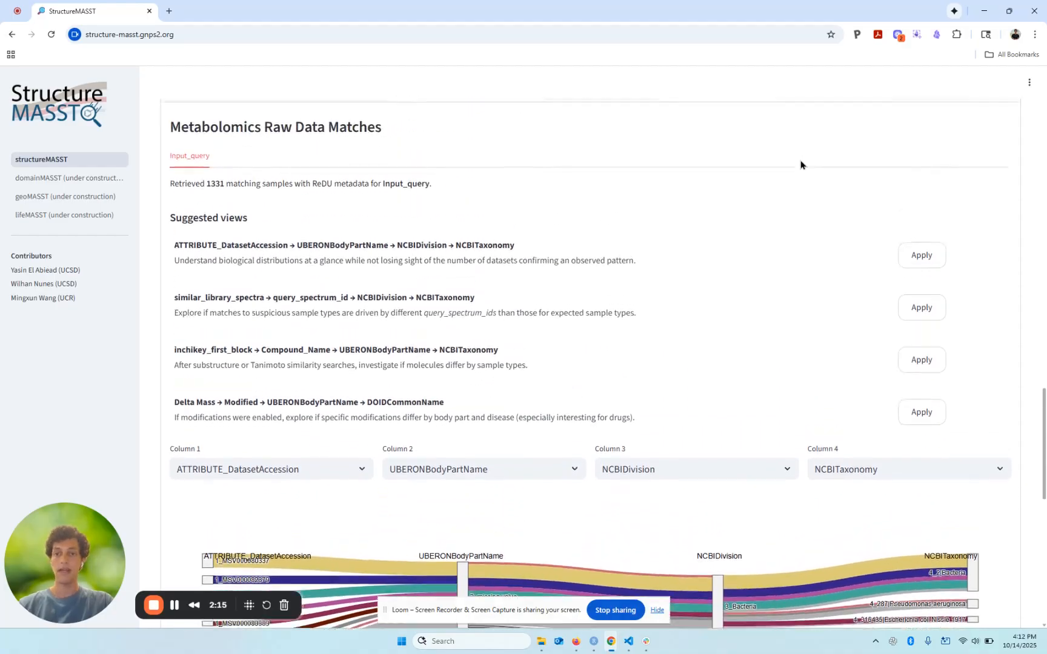
scroll(803, 166, up, 1)
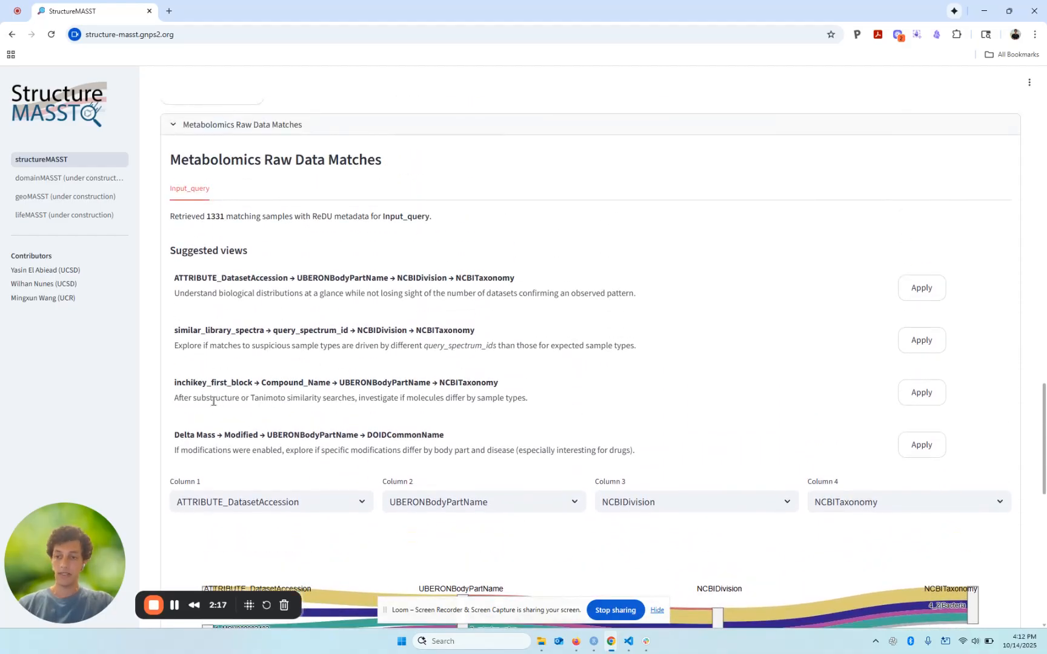
drag(175, 398, 535, 401)
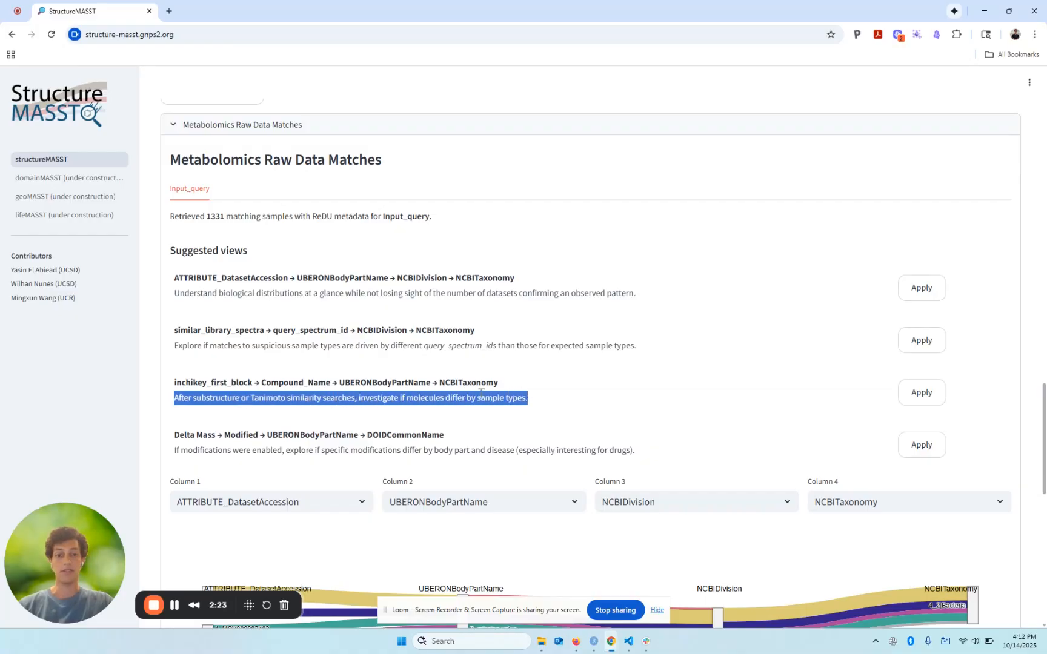
click(646, 393)
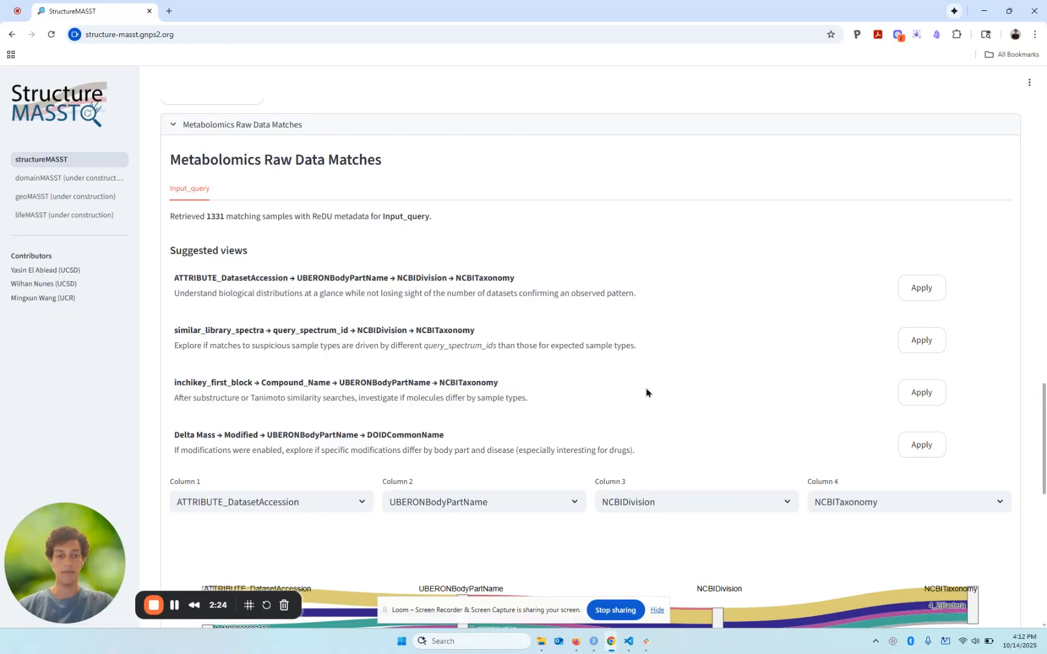
Apply the suggested view for comparing molecules by sample type and change the flow diagram's second column to LifeStage.
click(917, 394)
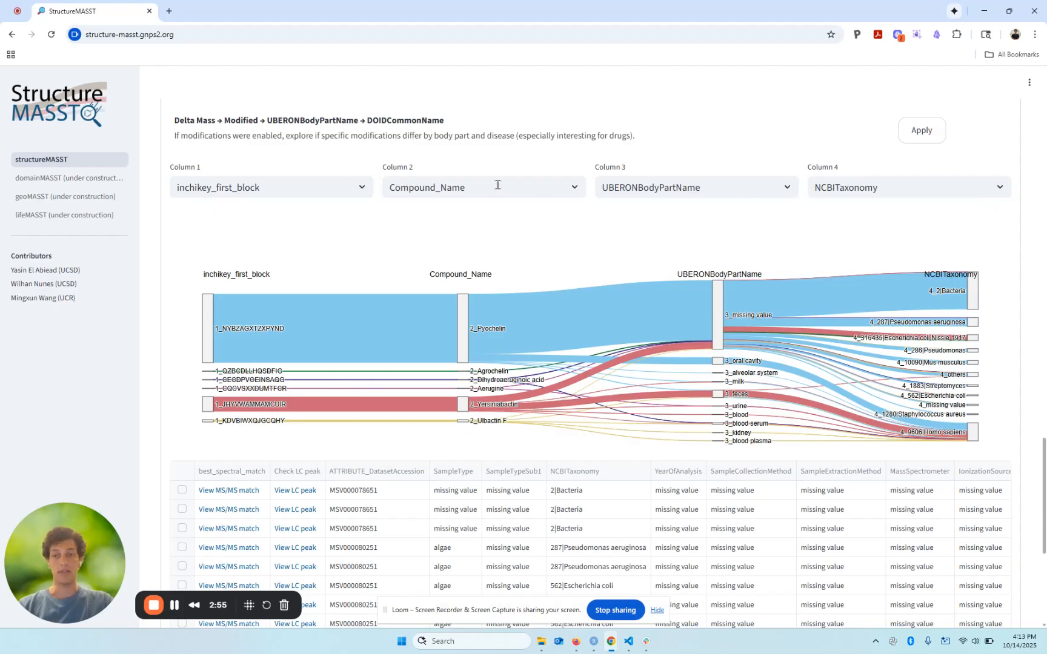
click(573, 189)
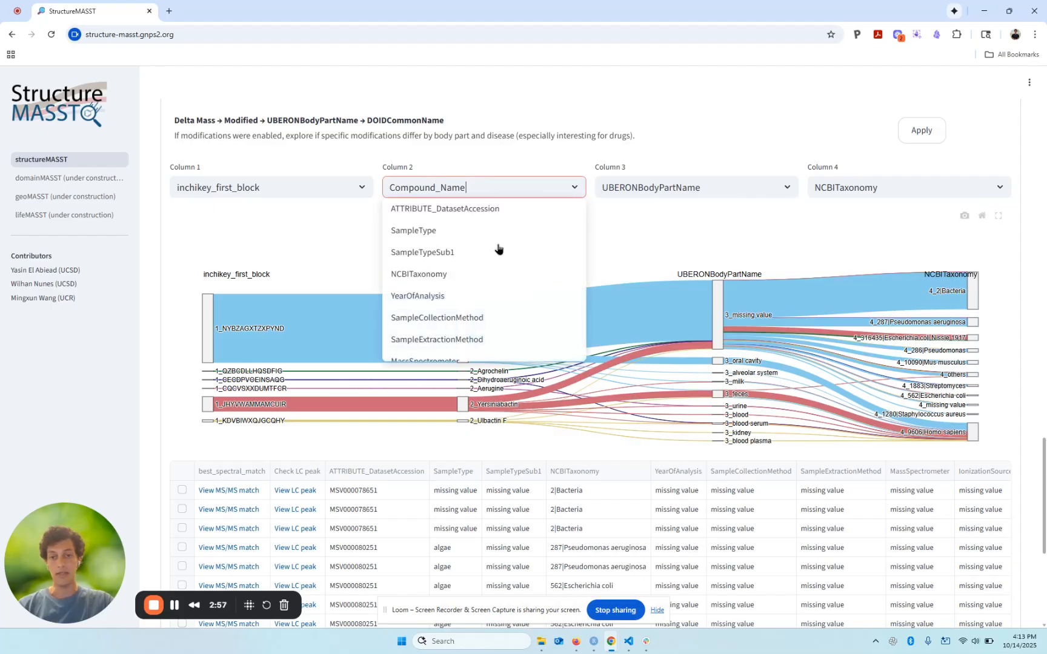
text(life)
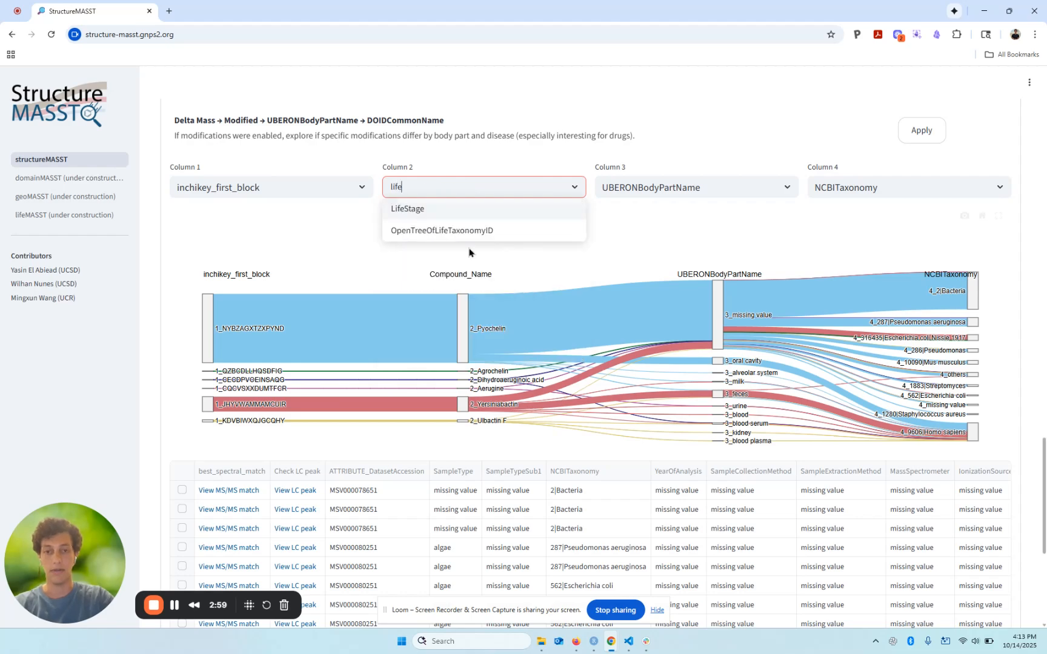
click(497, 213)
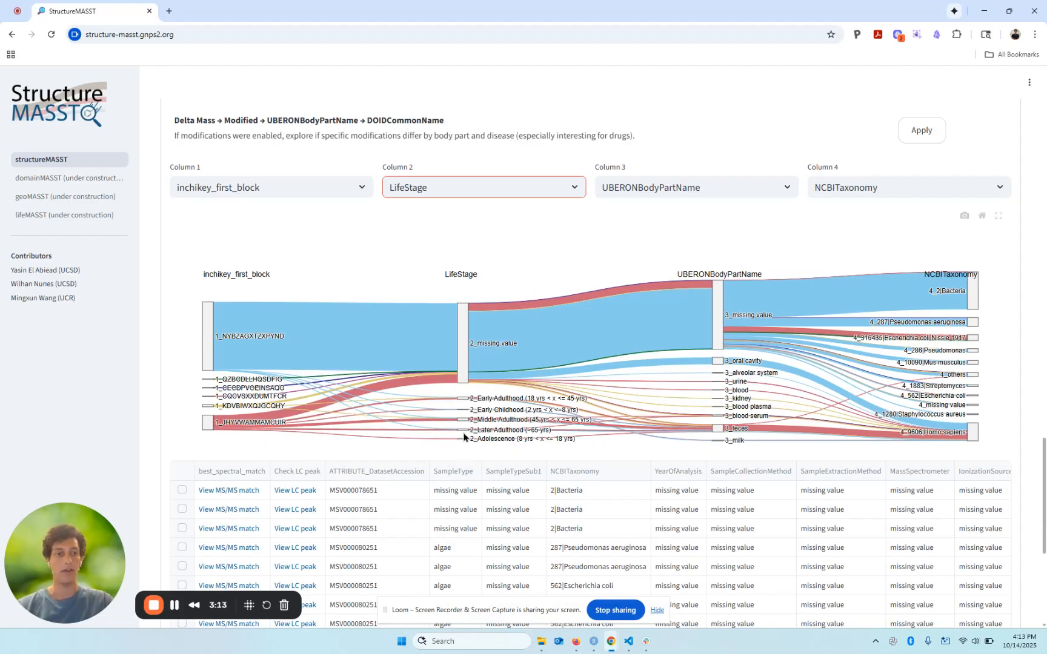
scroll(1017, 295, up, 1)
click(1019, 295)
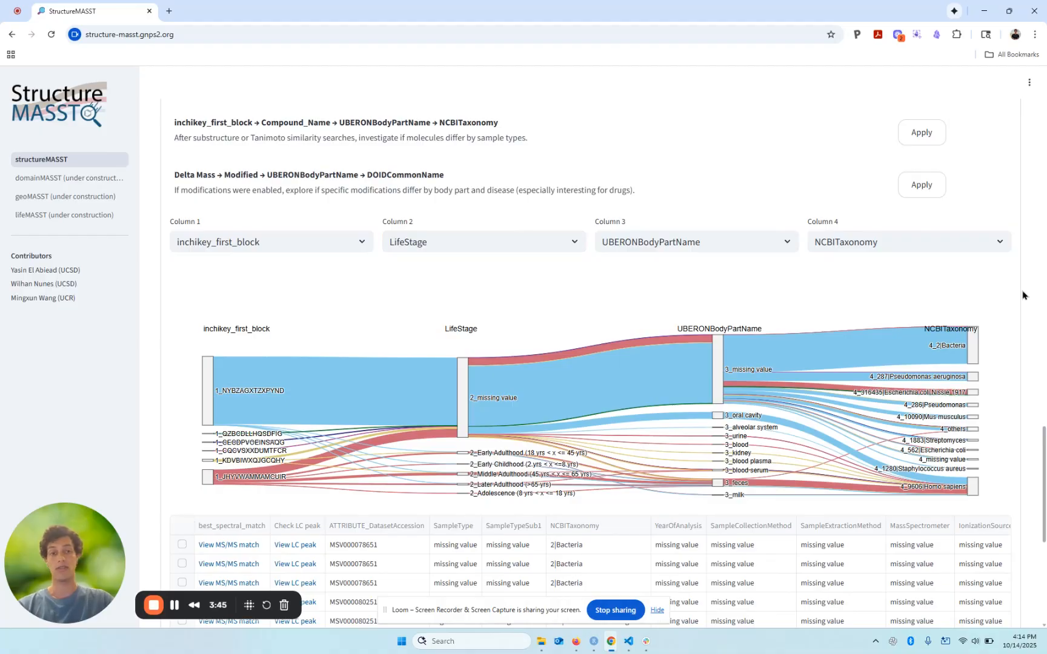
Split each molecule in the available library entries into a separate query.
scroll(1021, 294, up, 9)
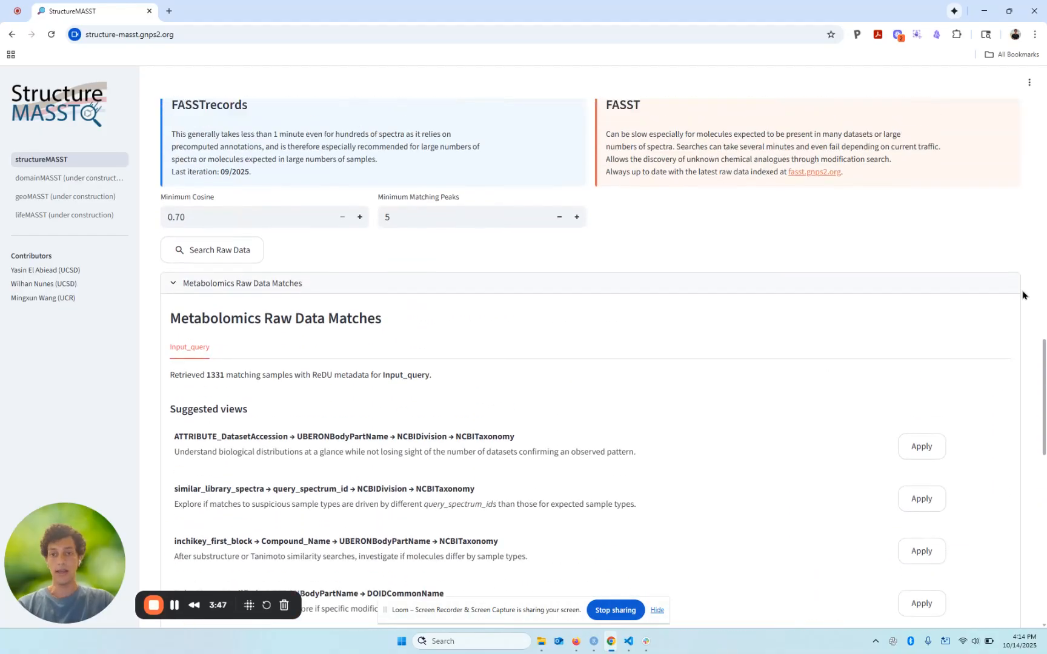
scroll(1022, 295, up, 10)
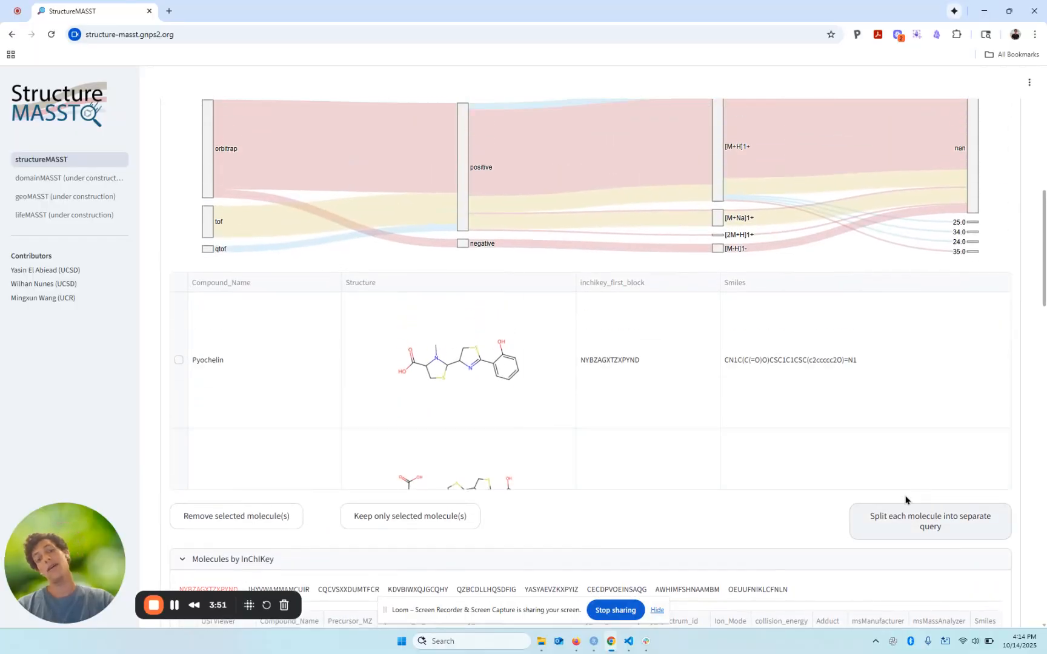
click(936, 525)
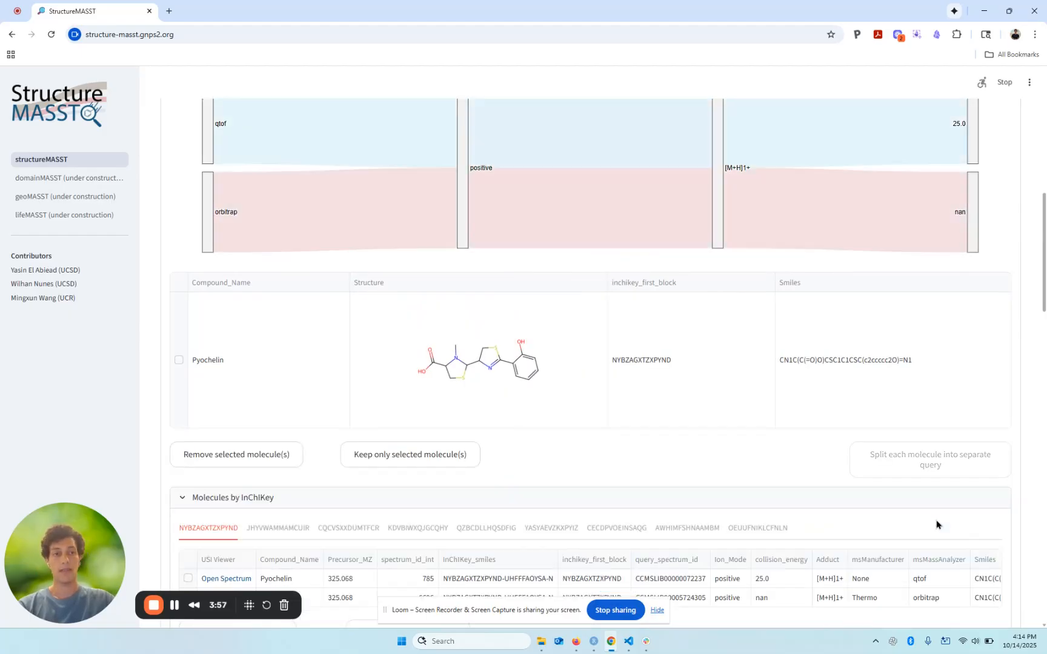
Look through the library entries of the separate molecule queries from Pyochelin to SP-420, including the SP-420 spectra table.
scroll(1022, 450, up, 5)
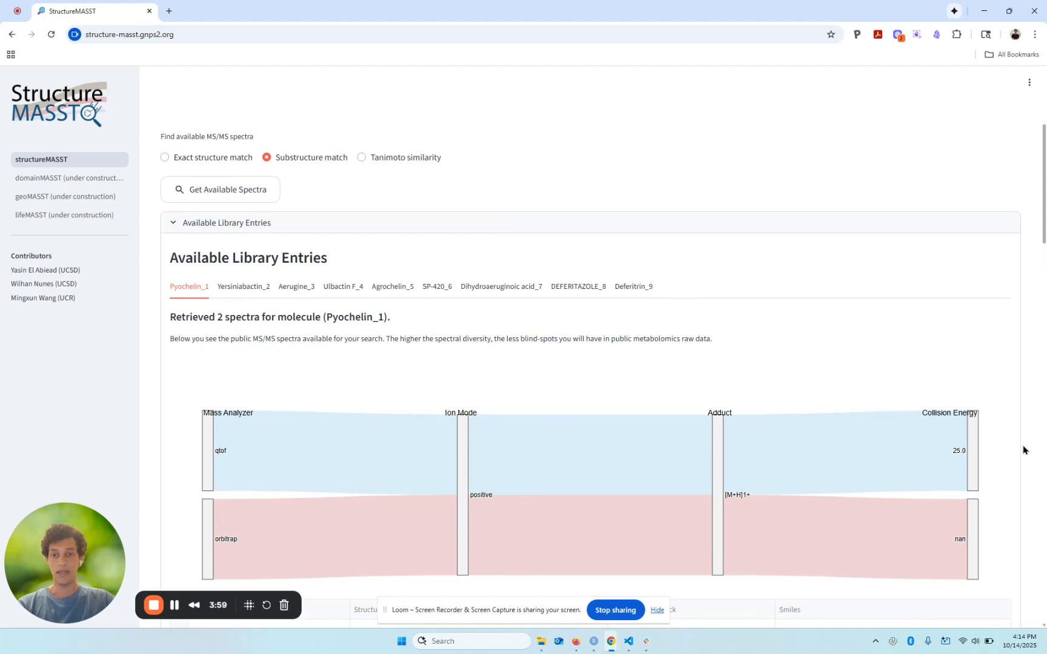
click(247, 294)
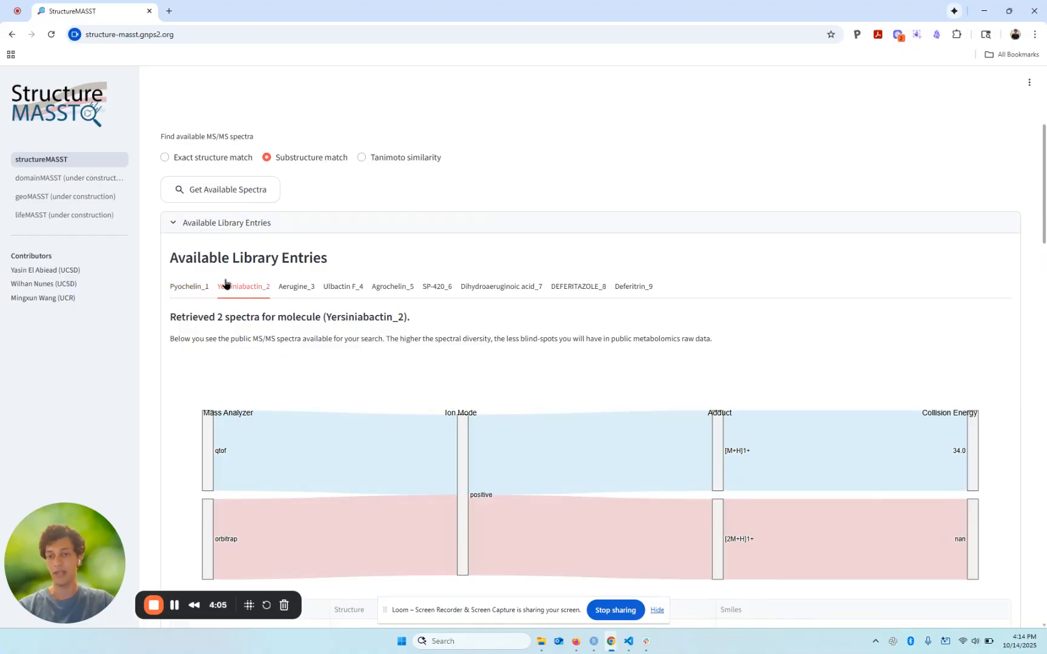
click(306, 296)
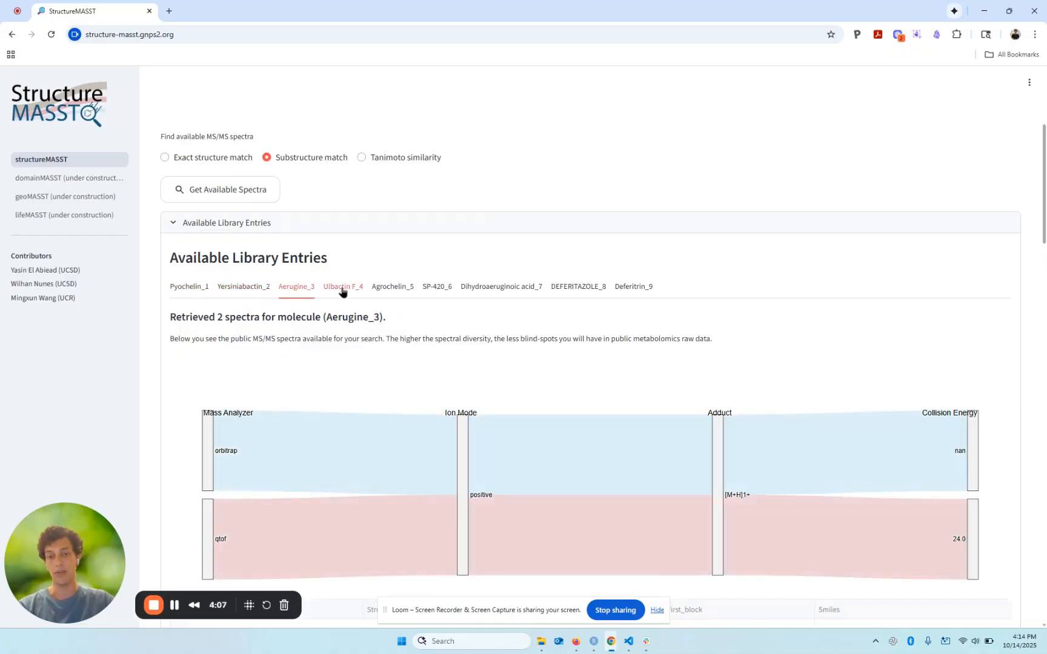
click(342, 294)
click(381, 294)
click(438, 295)
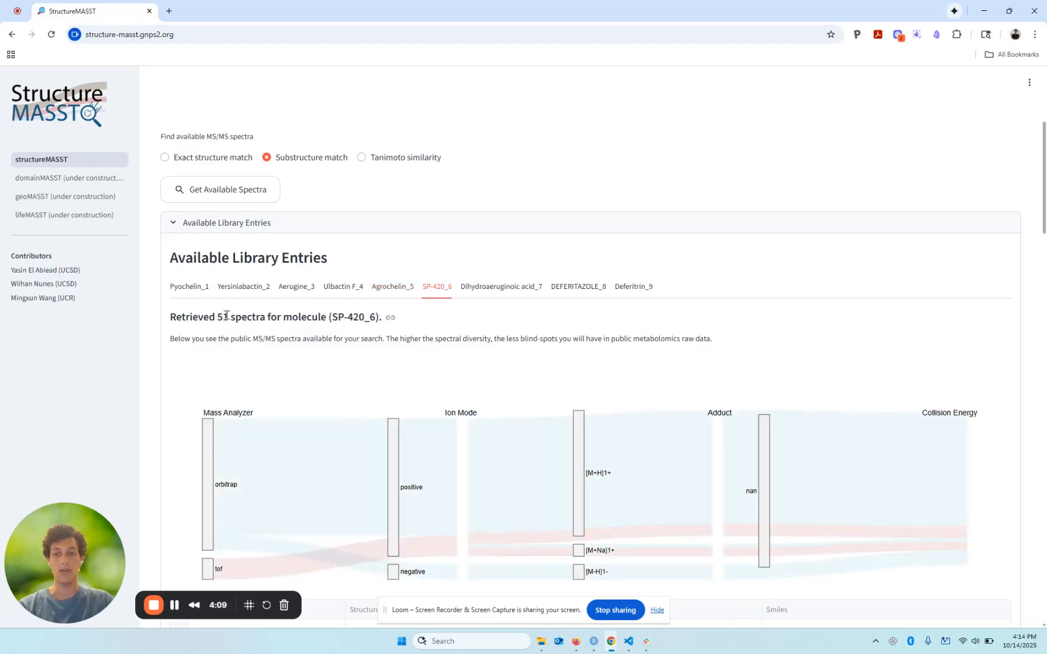
scroll(144, 329, down, 13)
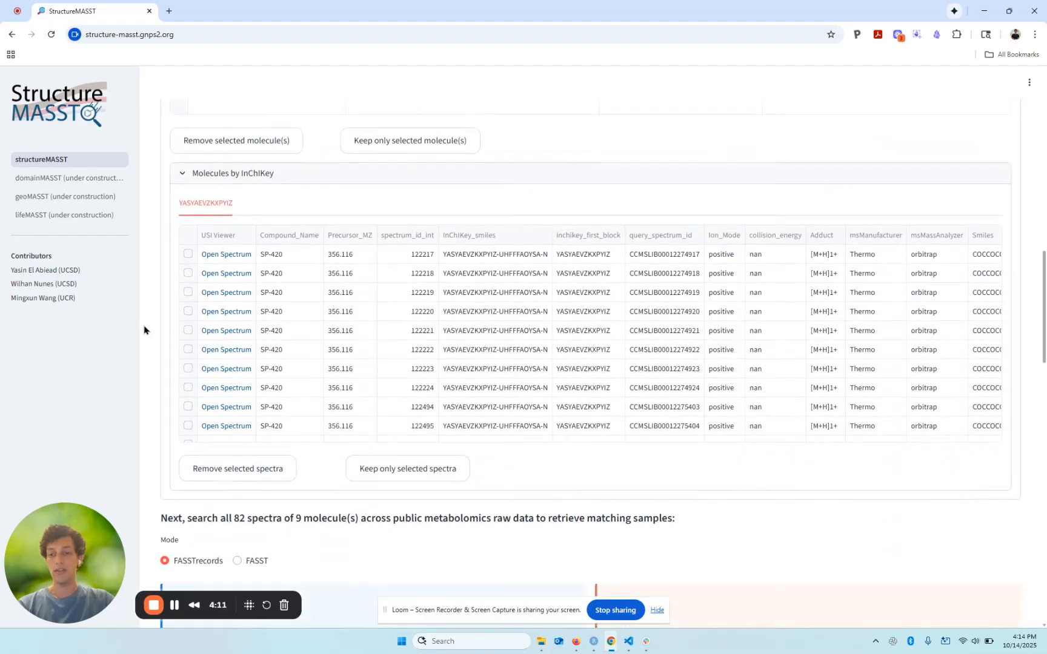
Search public metabolomics raw data with FASSTrecords for the separate molecule queries.
scroll(145, 330, down, 3)
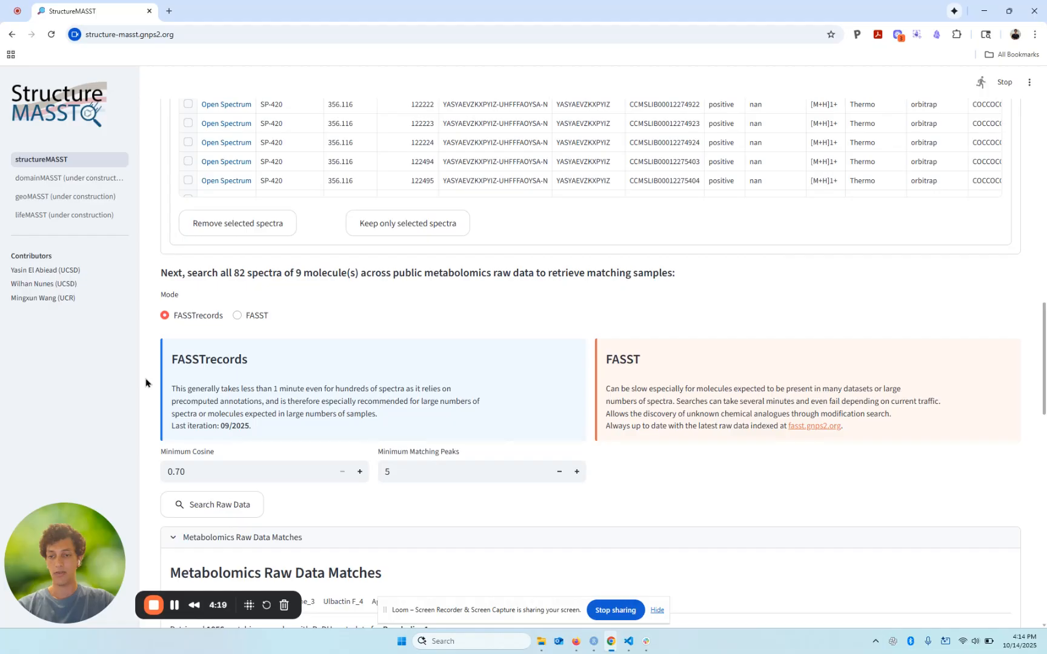
scroll(146, 387, down, 4)
scroll(146, 387, down, 3)
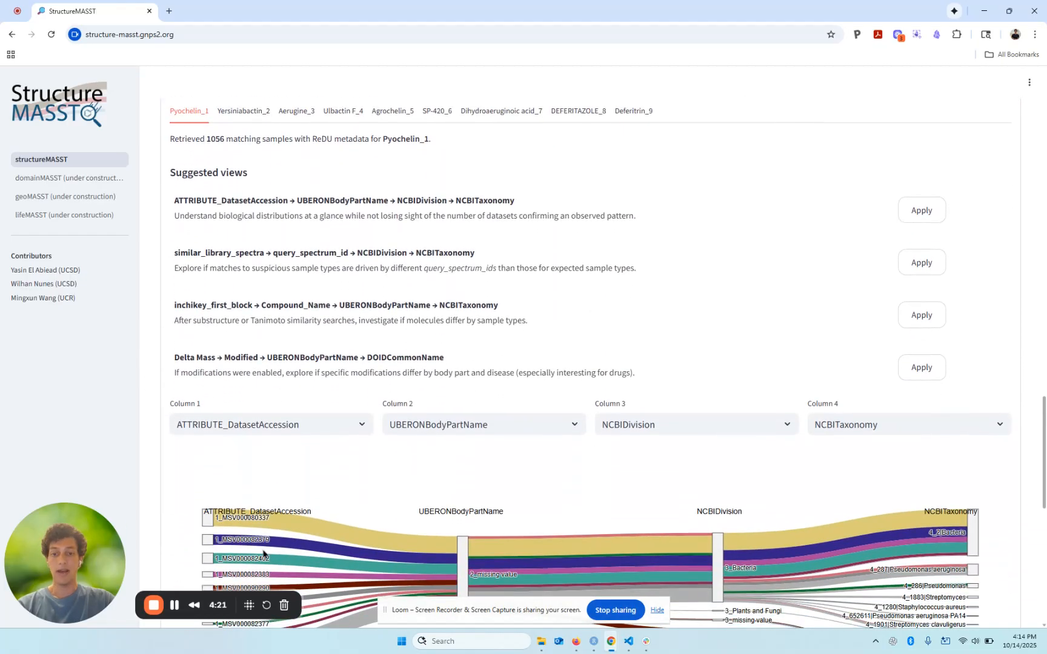
Look through the raw data matches of the individual molecules from Yersiniabactin to SP-420.
click(244, 110)
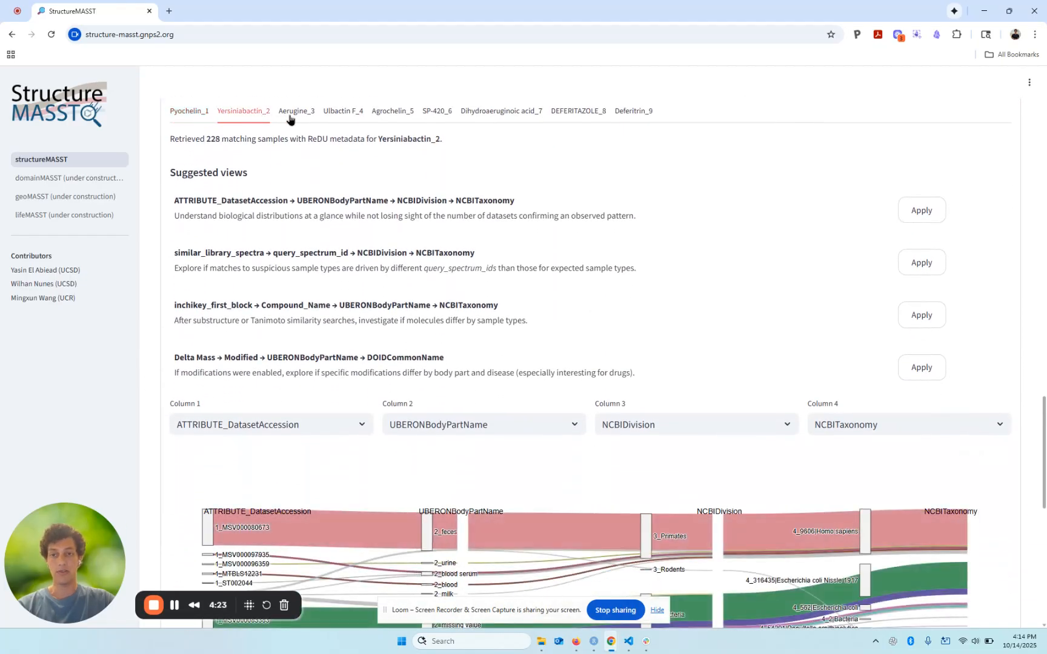
click(290, 117)
click(342, 112)
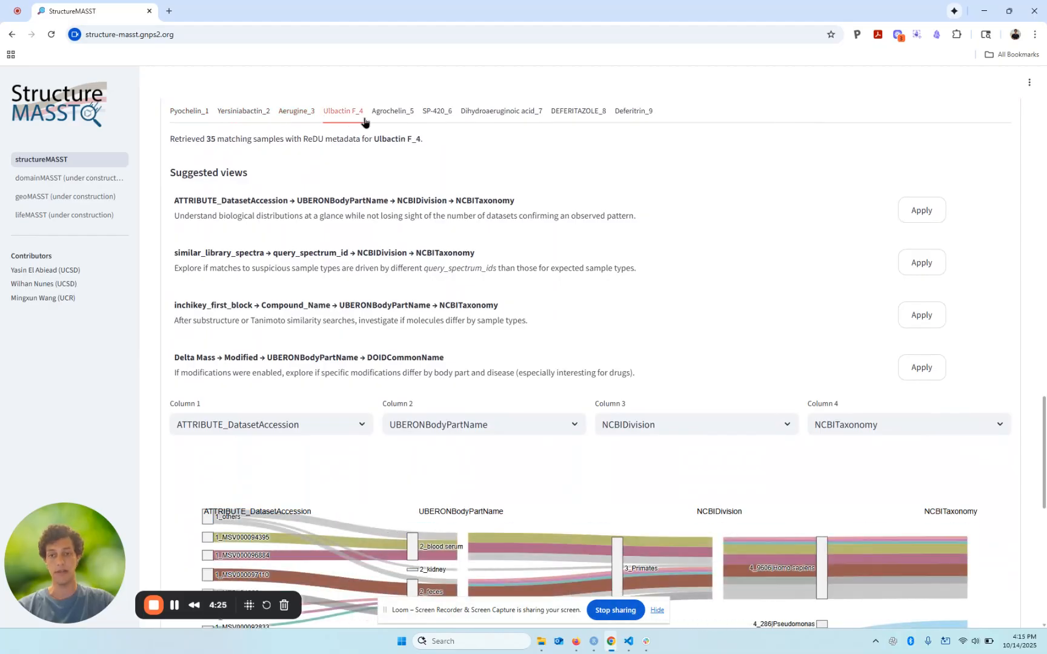
click(390, 117)
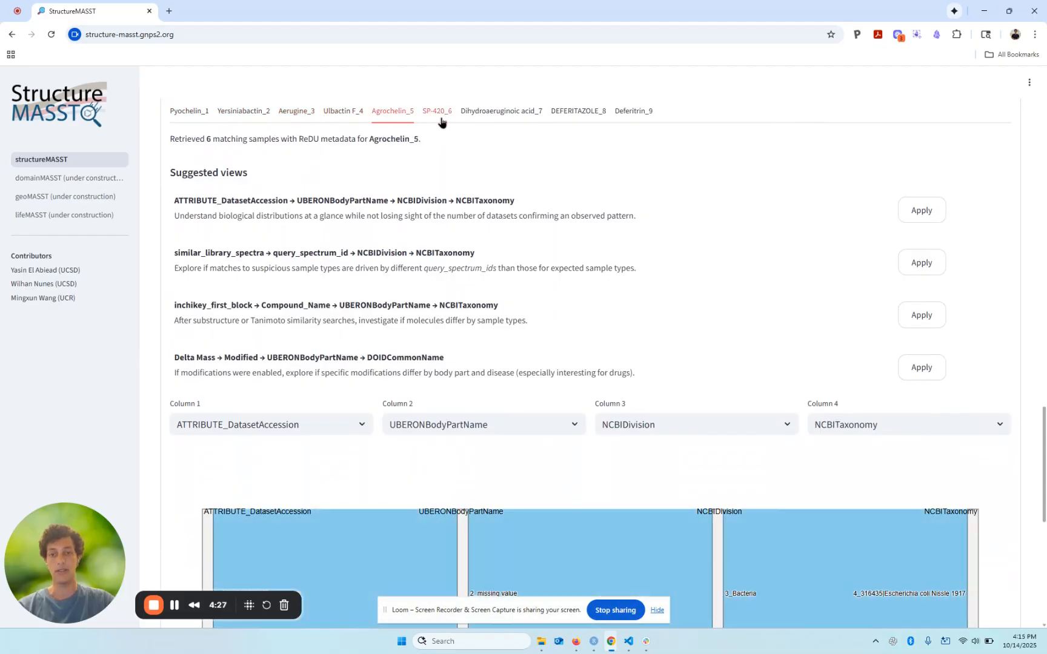
click(441, 121)
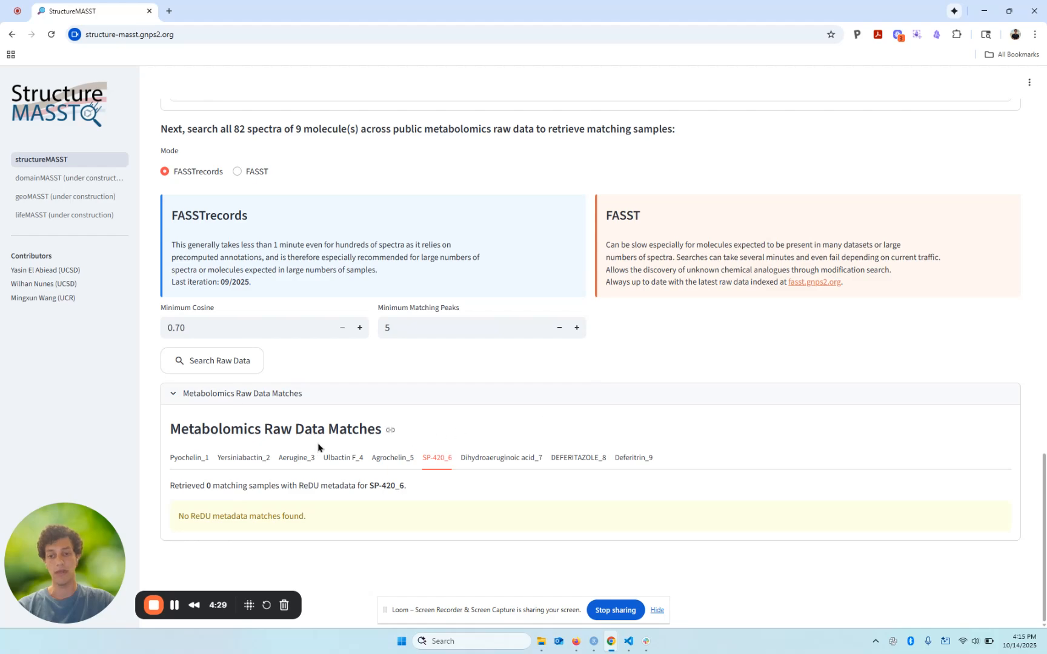
Examine the Yersiniabactin raw data matches, including the flow diagram, the sample table and the downstream tooling.
click(227, 458)
scroll(225, 424, down, 3)
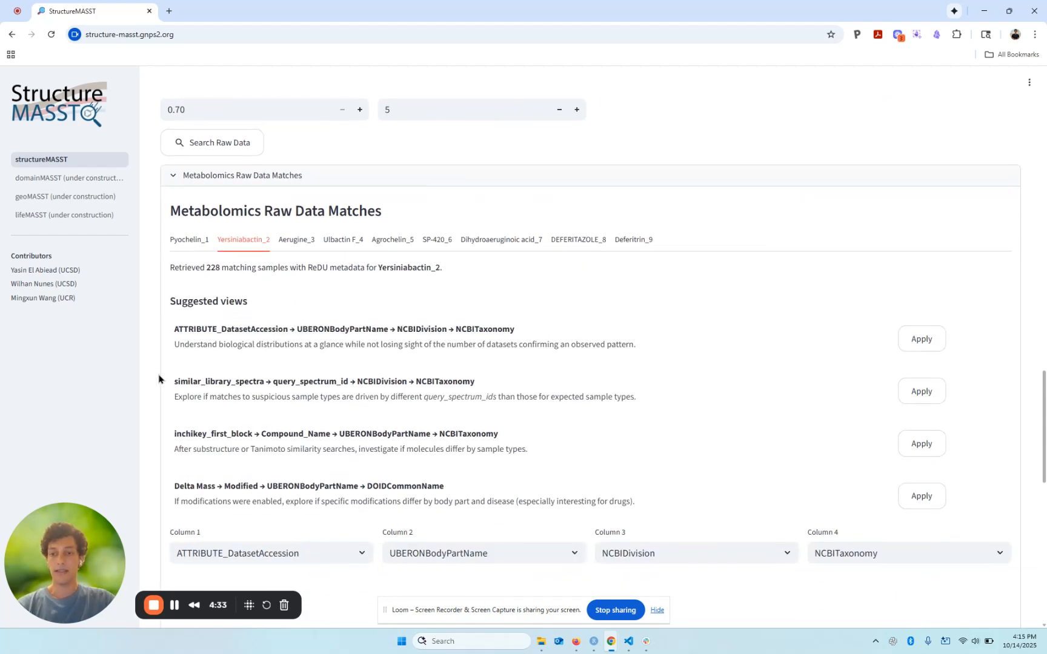
scroll(158, 378, down, 1)
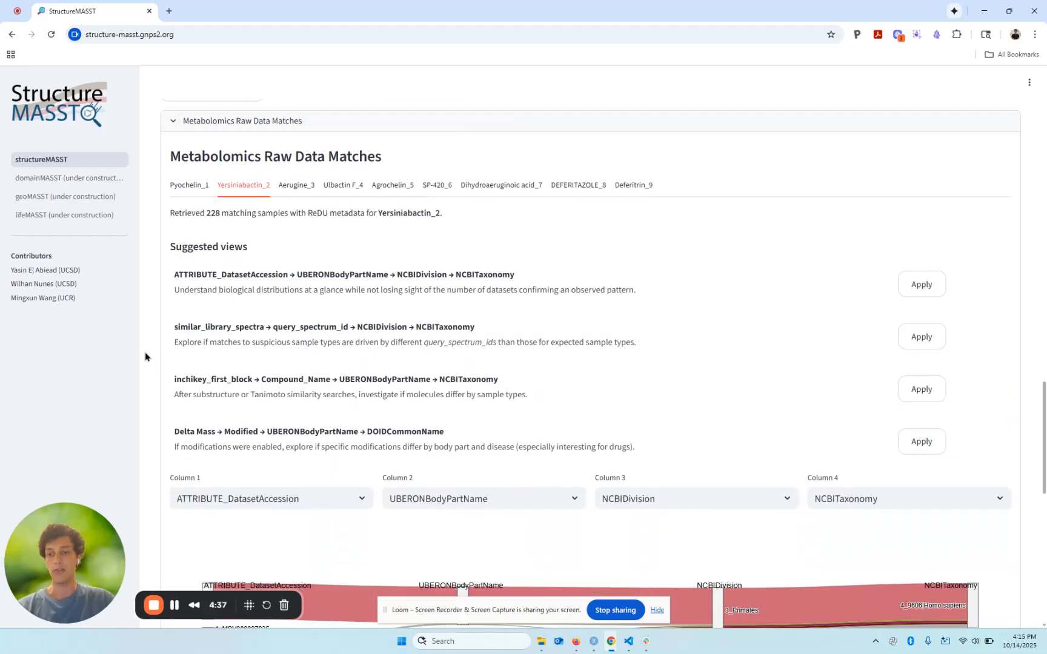
scroll(145, 357, down, 8)
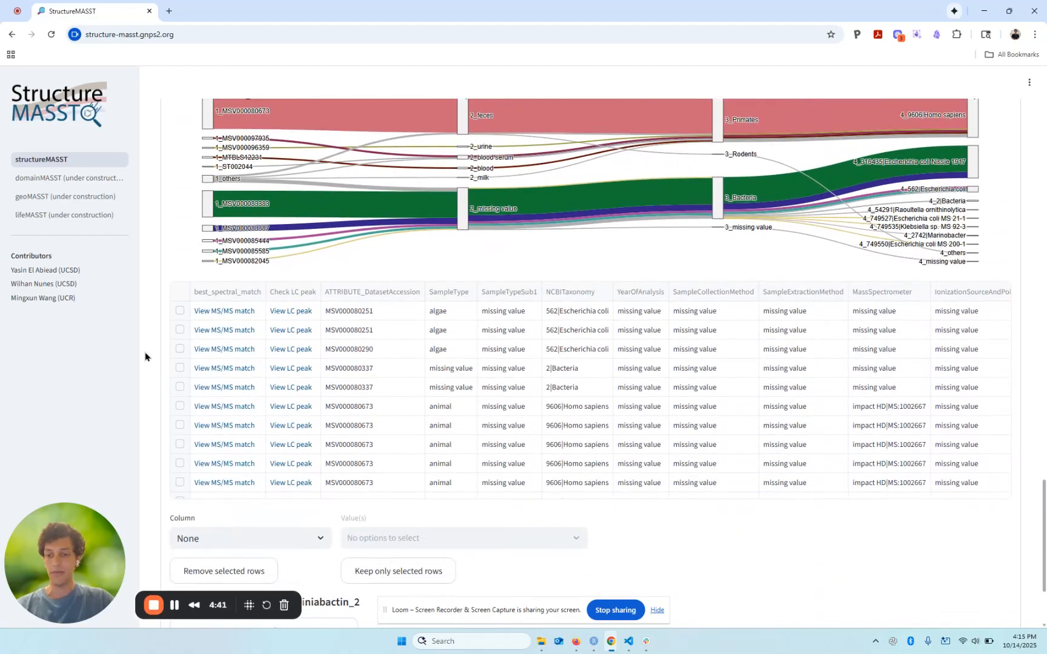
scroll(145, 357, down, 1)
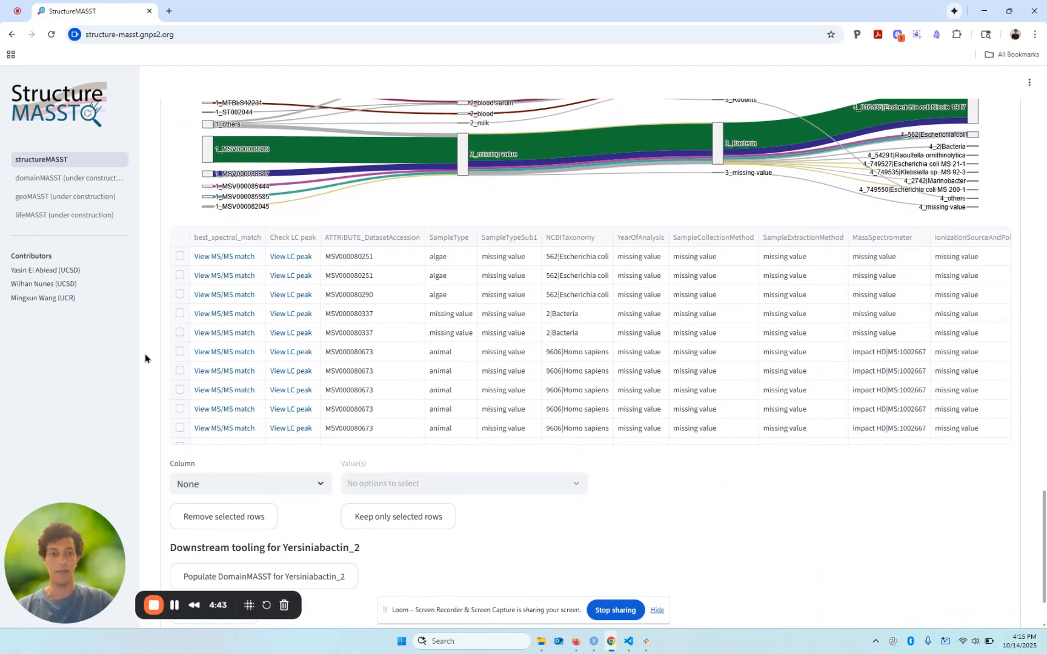